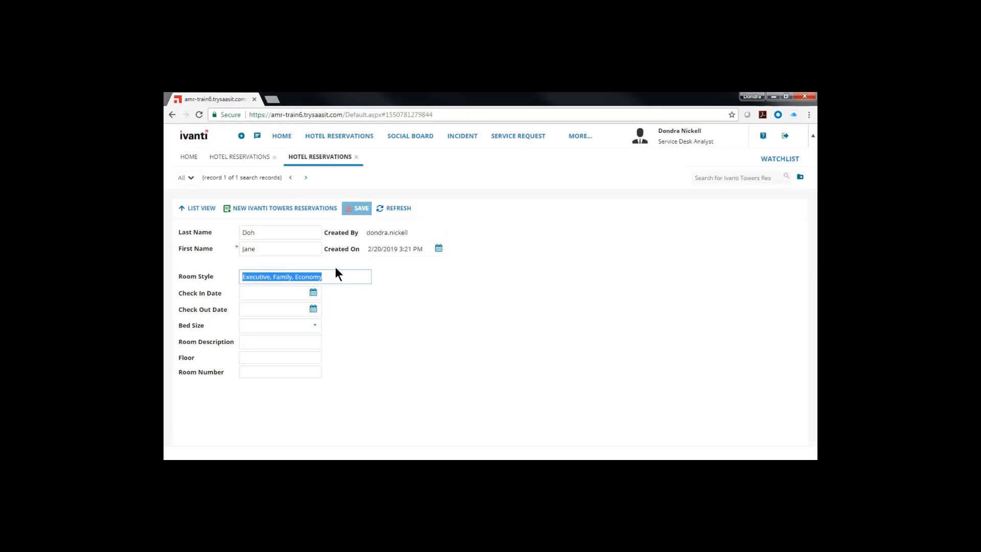
- Switch from the Service Desk Analyst role to Administrator and open the application configuration settings
{"action": "left_click", "coordinate": [513, 337]}
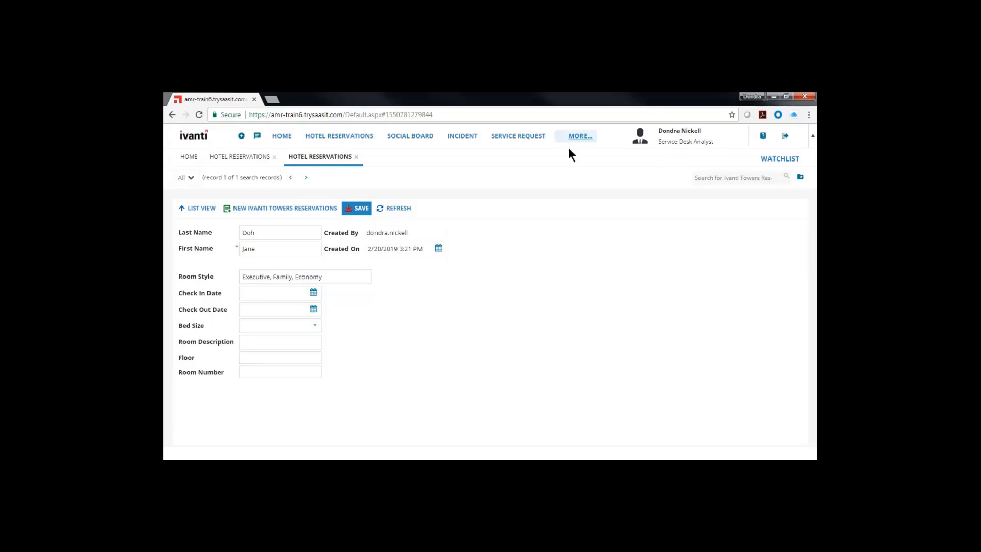
{"action": "left_click", "coordinate": [688, 142]}
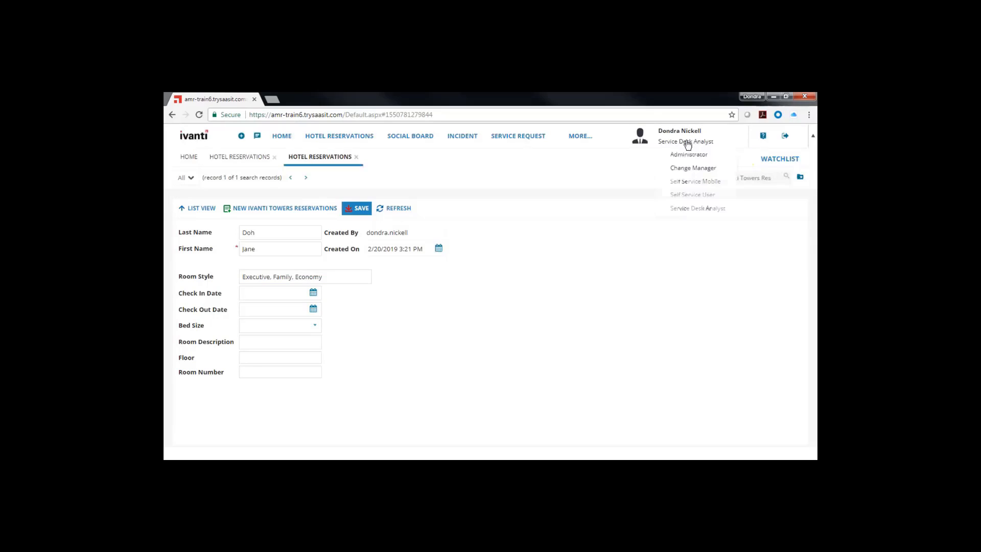
{"action": "left_click", "coordinate": [683, 156]}
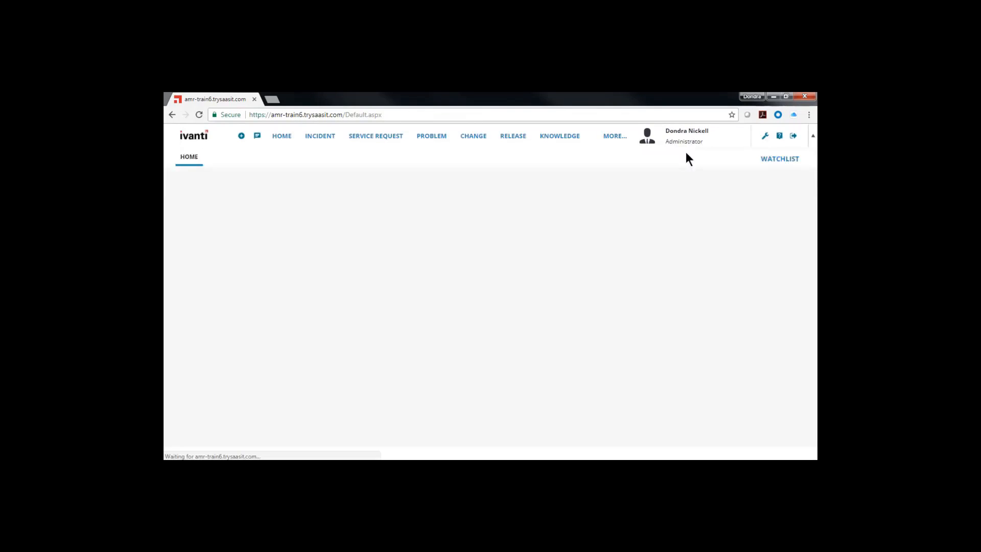
{"action": "left_click", "coordinate": [765, 137]}
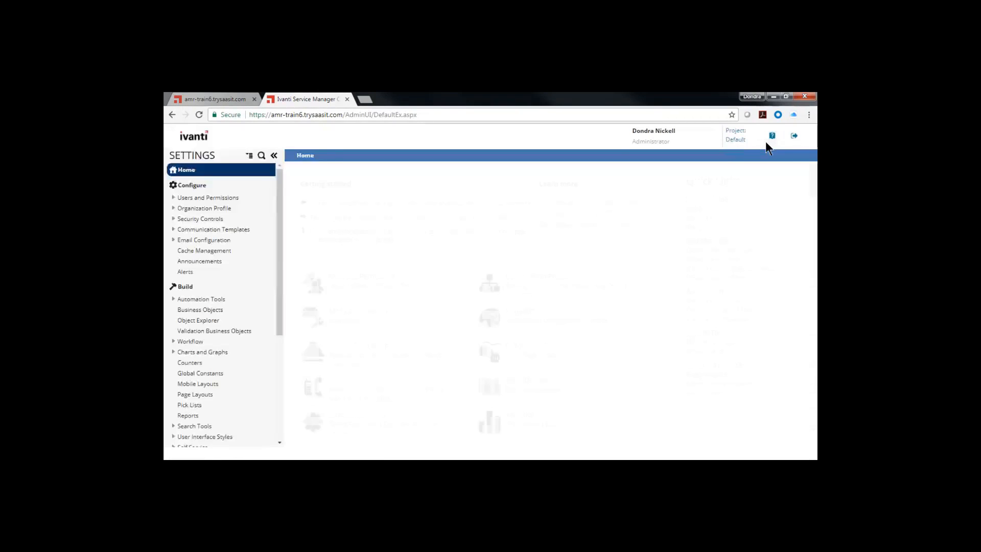
- Open the IvantiTowersReservations form of the Ivanti Towers Reservations business object for editing
{"action": "left_click", "coordinate": [200, 310]}
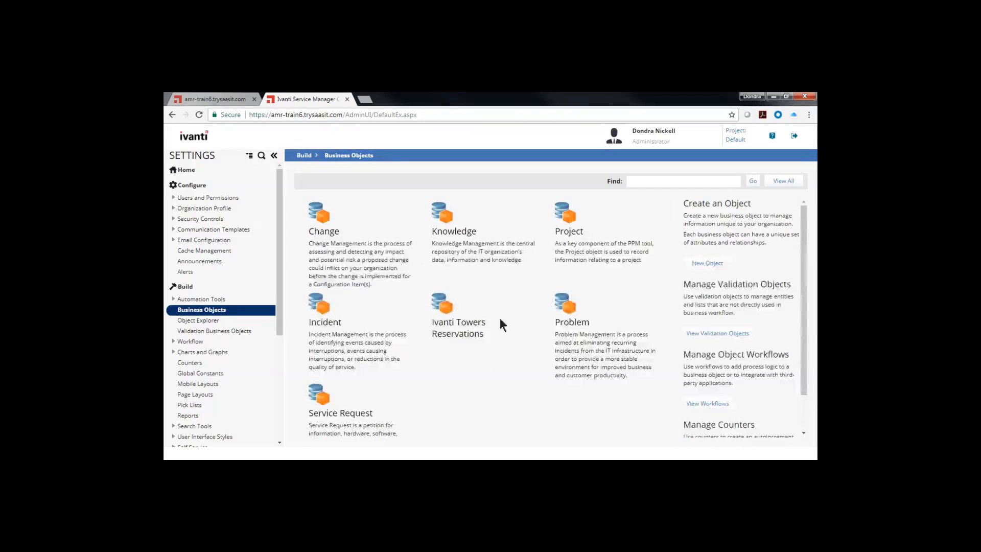
{"action": "left_click", "coordinate": [463, 335]}
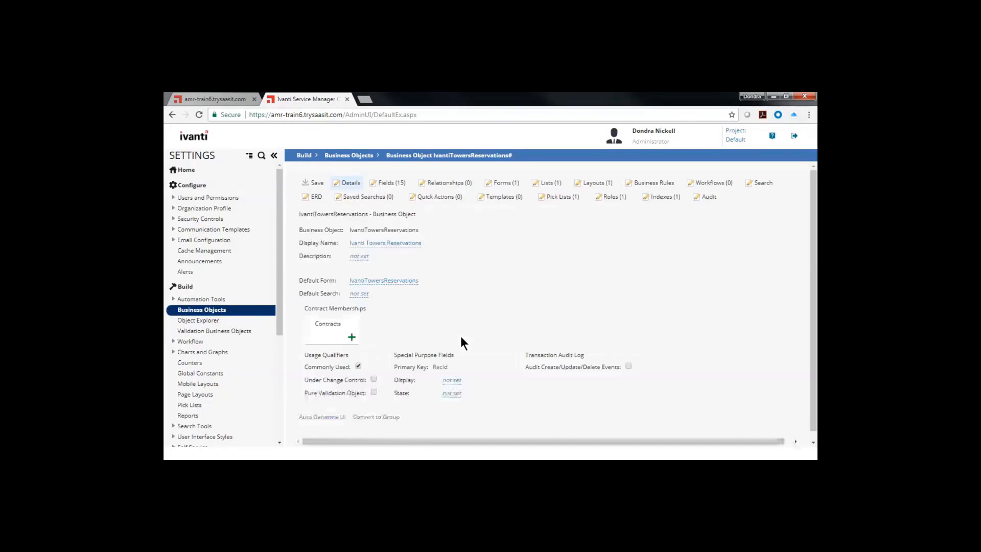
{"action": "left_click", "coordinate": [500, 186]}
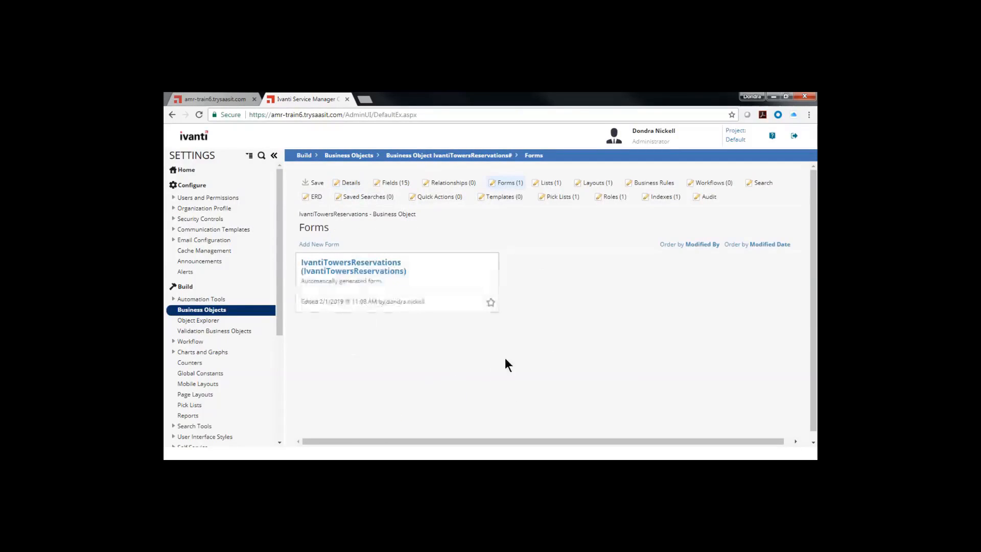
{"action": "left_click", "coordinate": [360, 273]}
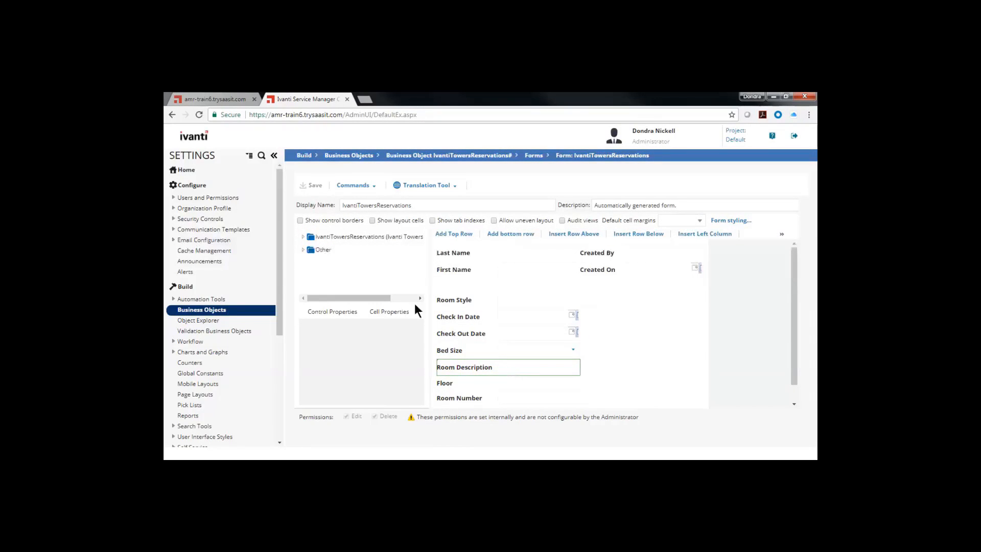
- Move the Room Style field directly below Bed Size on the form and save the form
{"action": "left_click", "coordinate": [491, 301]}
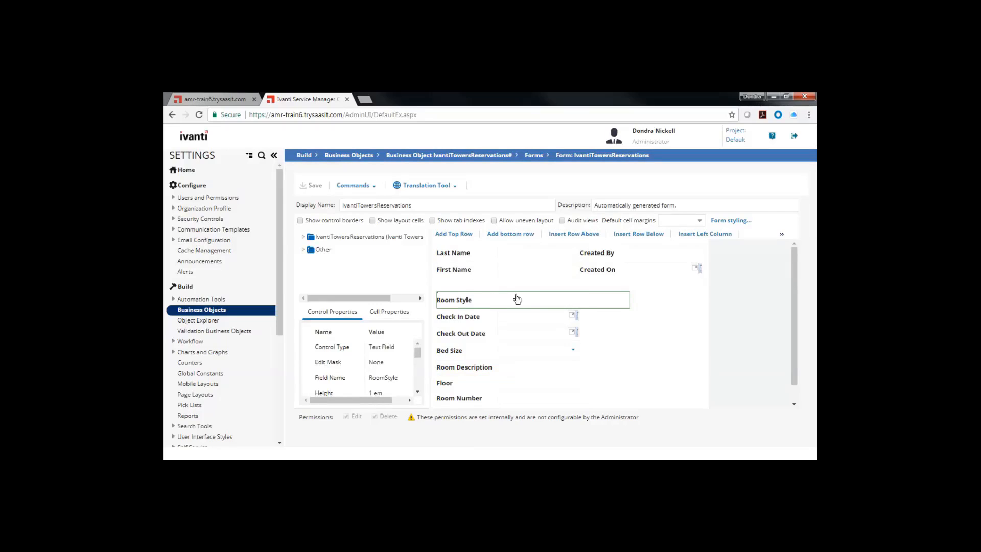
{"action": "left_click_drag", "start_coordinate": [519, 300], "coordinate": [508, 362]}
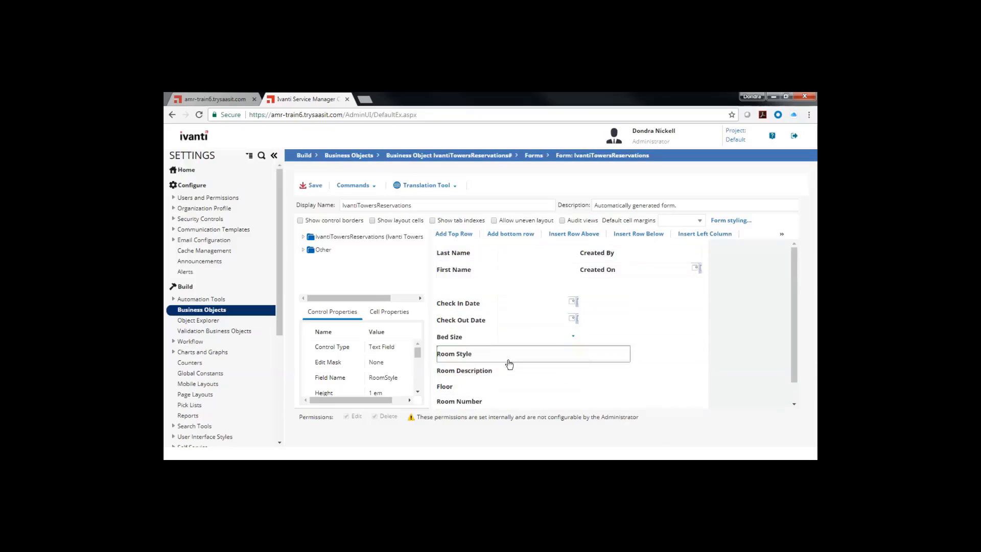
{"action": "left_click", "coordinate": [667, 355]}
{"action": "left_click", "coordinate": [667, 285]}
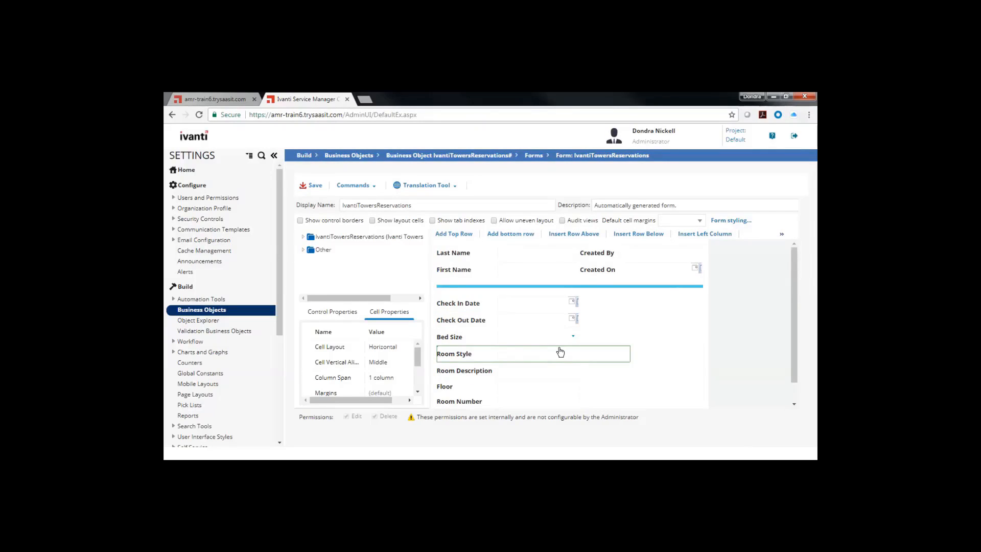
{"action": "left_click", "coordinate": [312, 186]}
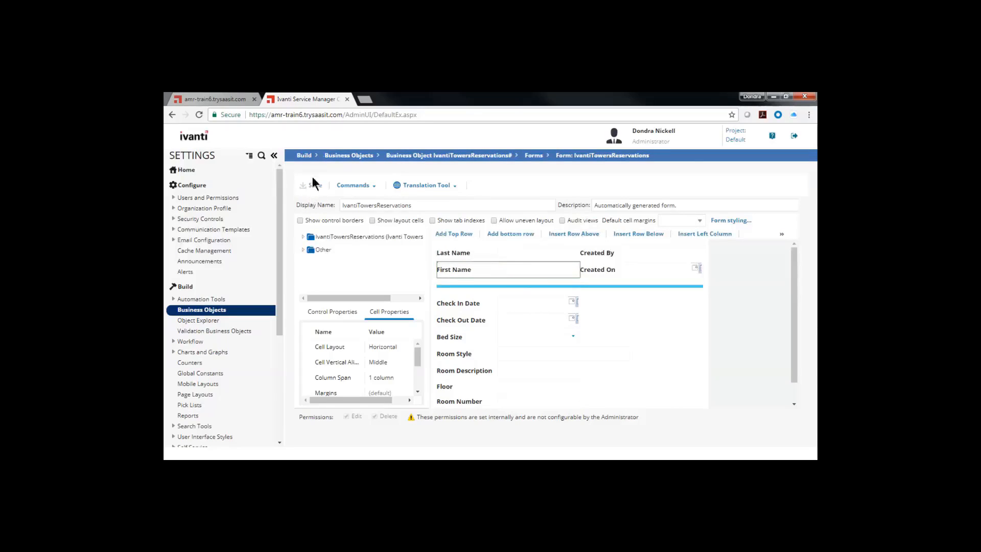
- Open the business object's BedSize field and review the values of its Hotel Bed Size List pick list
{"action": "left_click", "coordinate": [469, 156]}
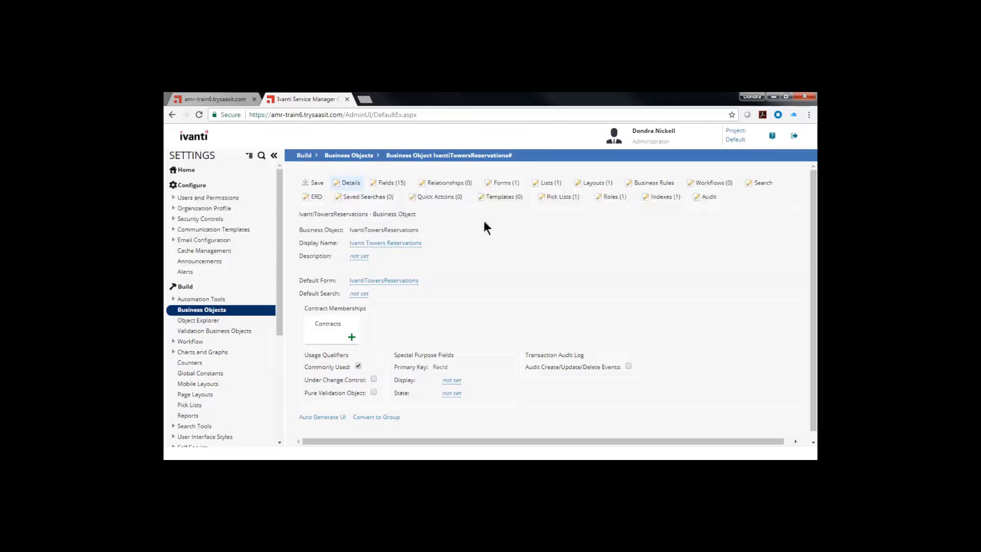
{"action": "left_click", "coordinate": [390, 185]}
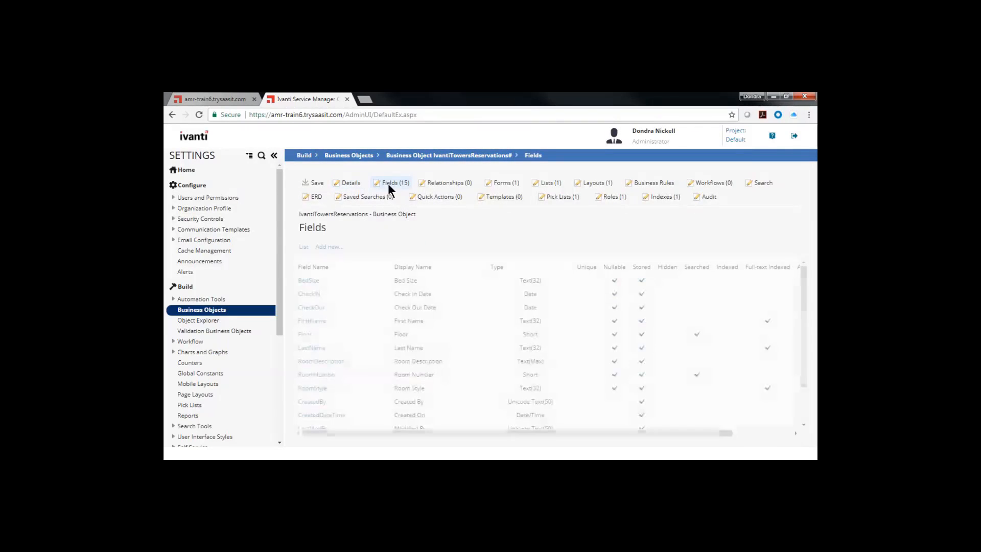
{"action": "left_click", "coordinate": [308, 283]}
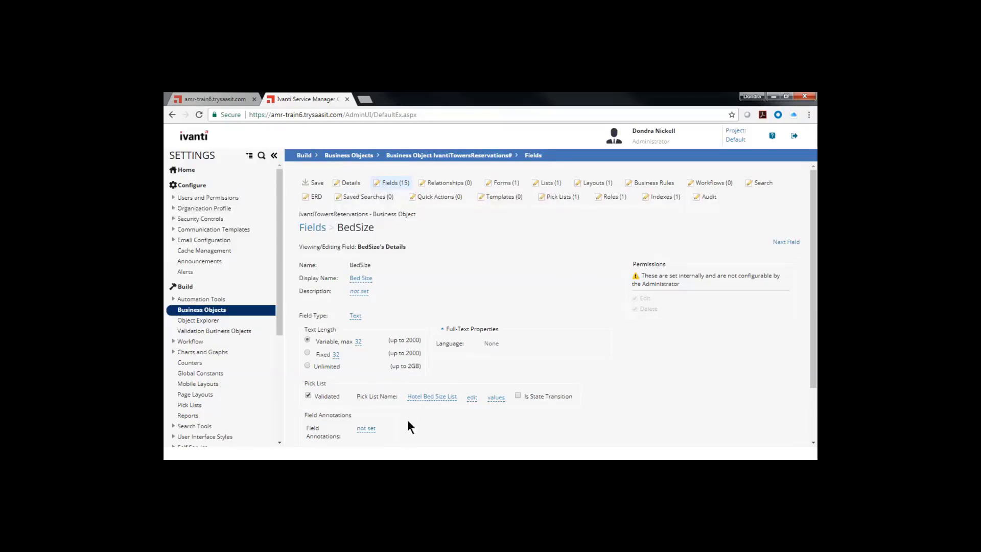
{"action": "left_click", "coordinate": [500, 401]}
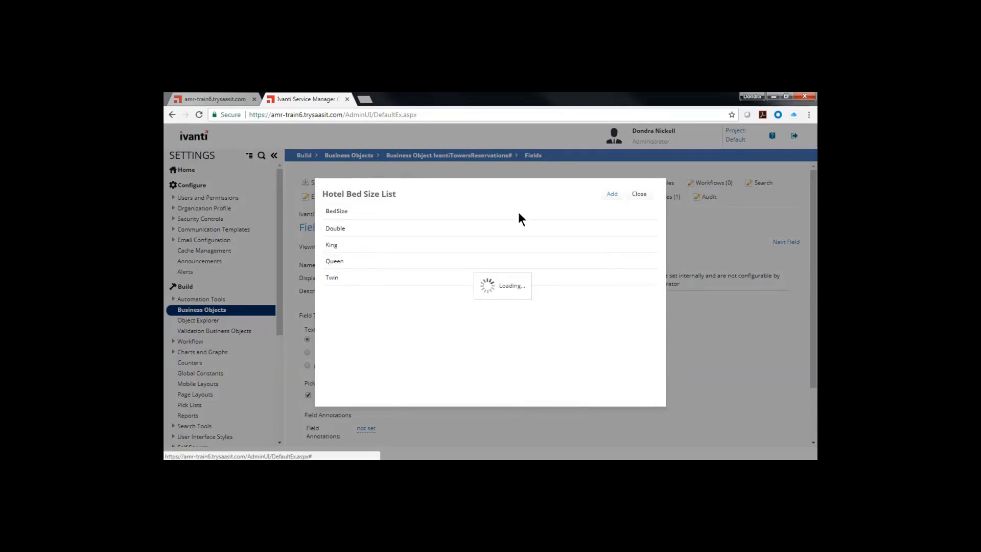
{"action": "left_click", "coordinate": [639, 193]}
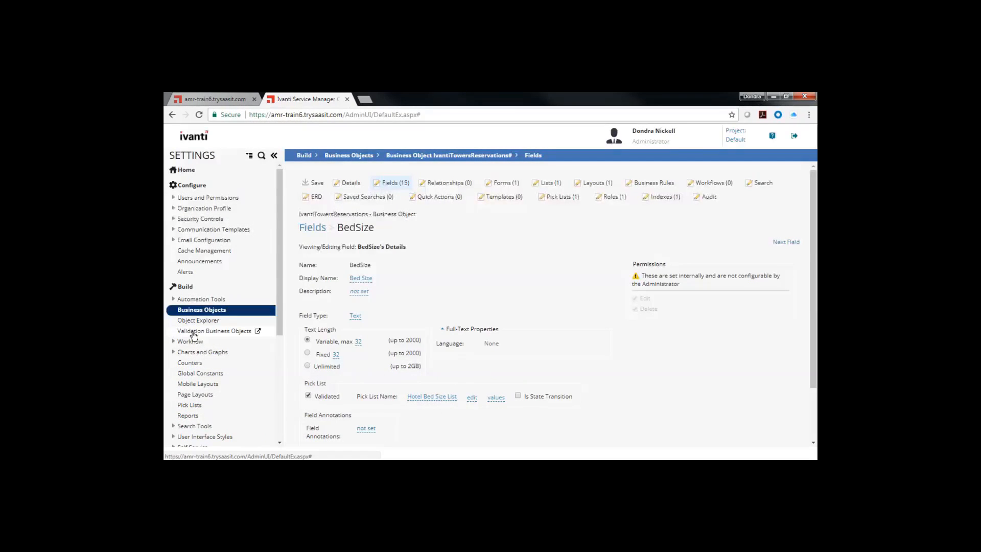
- Start a new validation business object and name it HotelRoomStyle
{"action": "left_click", "coordinate": [194, 333]}
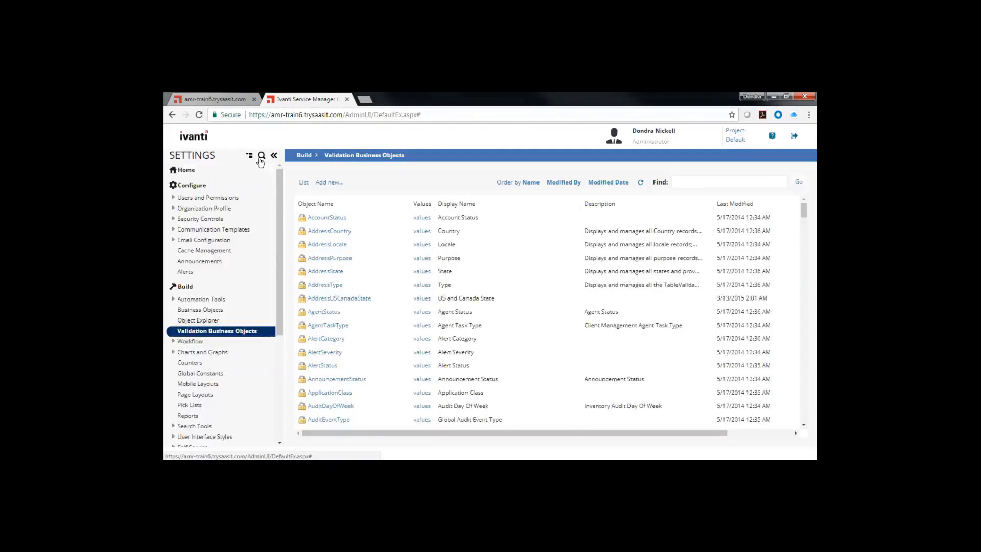
{"action": "left_click", "coordinate": [274, 156]}
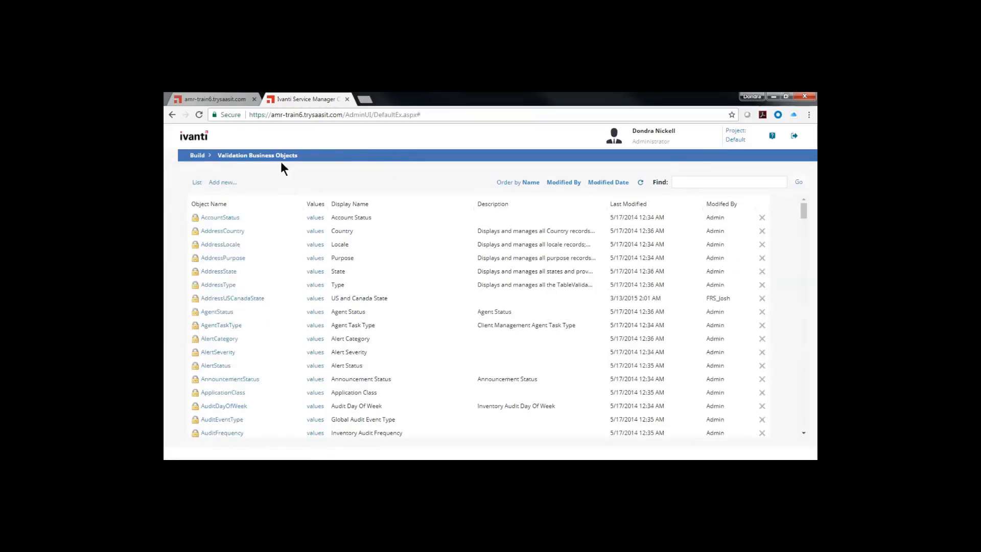
{"action": "left_click", "coordinate": [230, 183]}
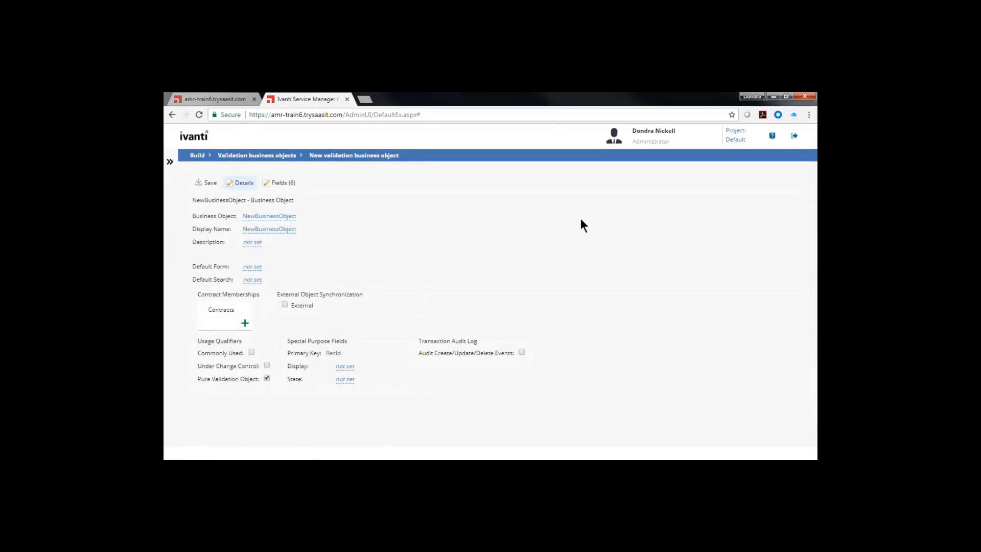
{"action": "left_click", "coordinate": [247, 216]}
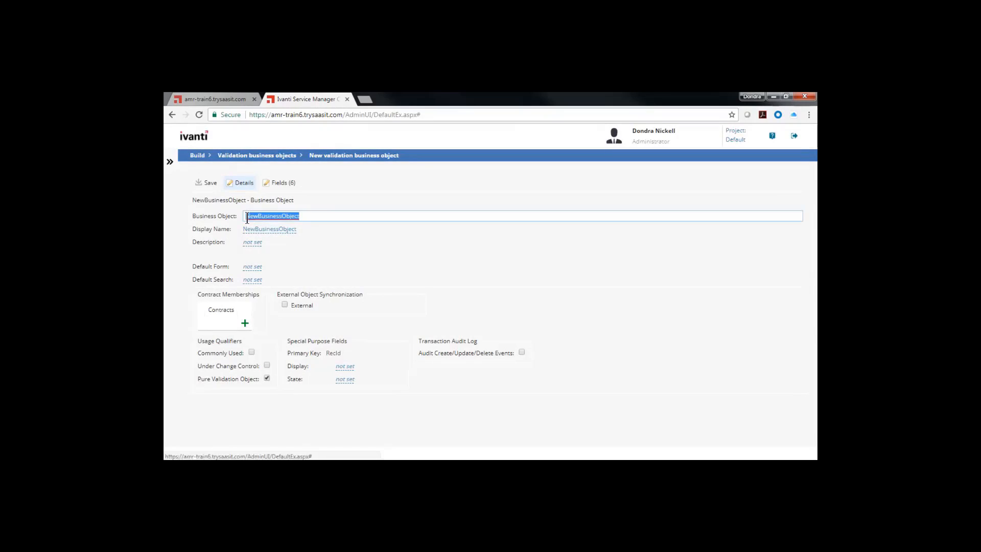
{"action": "type", "text": "Hotel"}
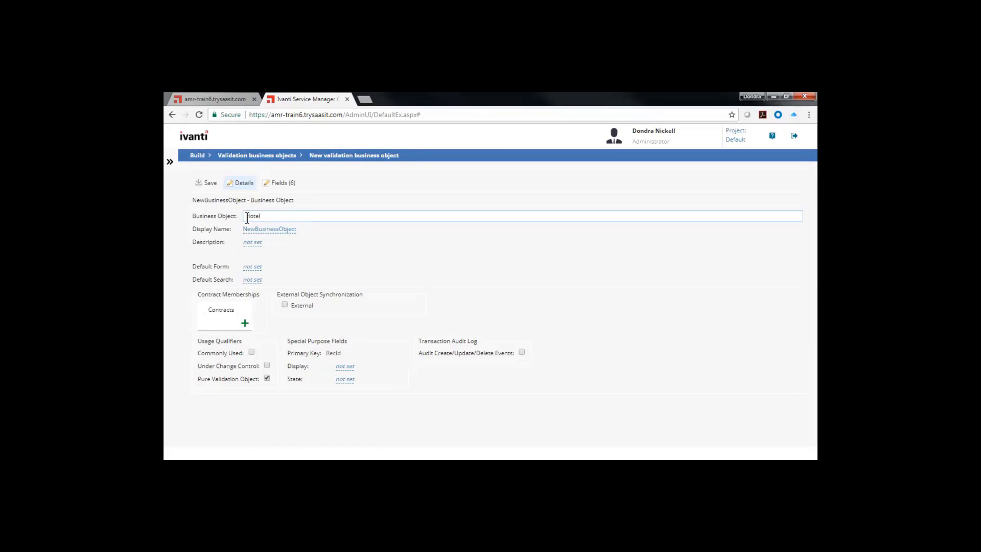
{"action": "type", "text": "RoomStyle"}
{"action": "key", "text": "Tab"}
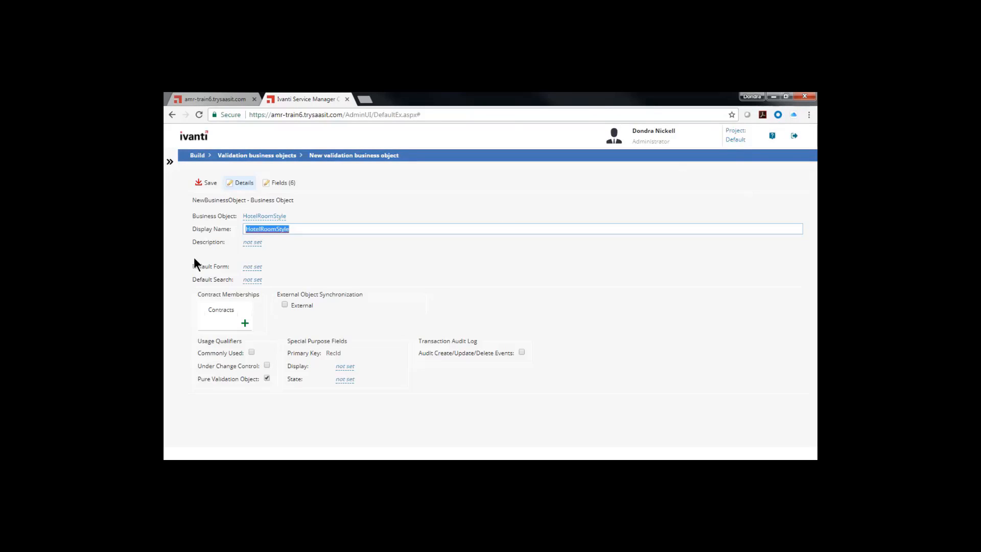
{"action": "left_click", "coordinate": [347, 260]}
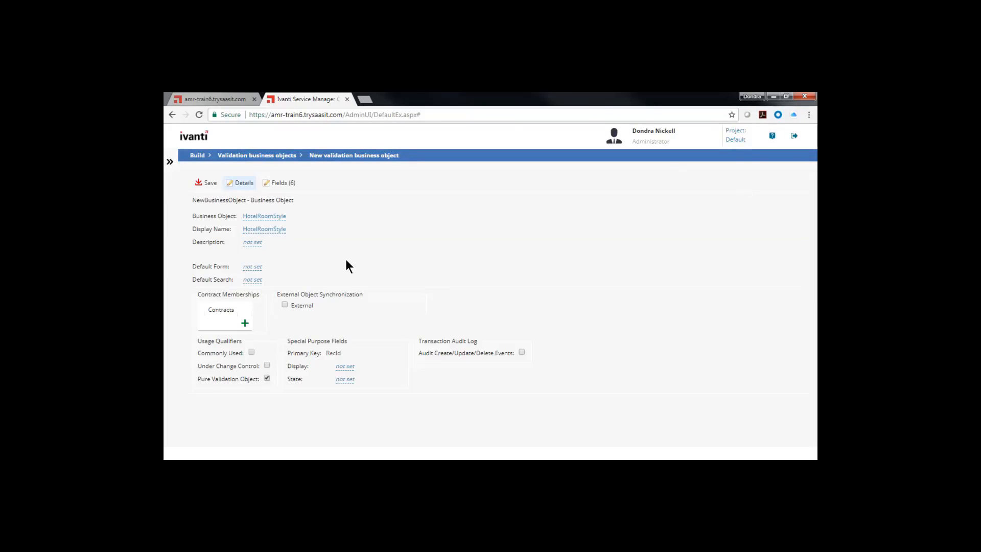
- Add a text field named BedSize with the display name Bed Size to the new validation object
{"action": "left_click", "coordinate": [281, 183]}
{"action": "left_click", "coordinate": [210, 233]}
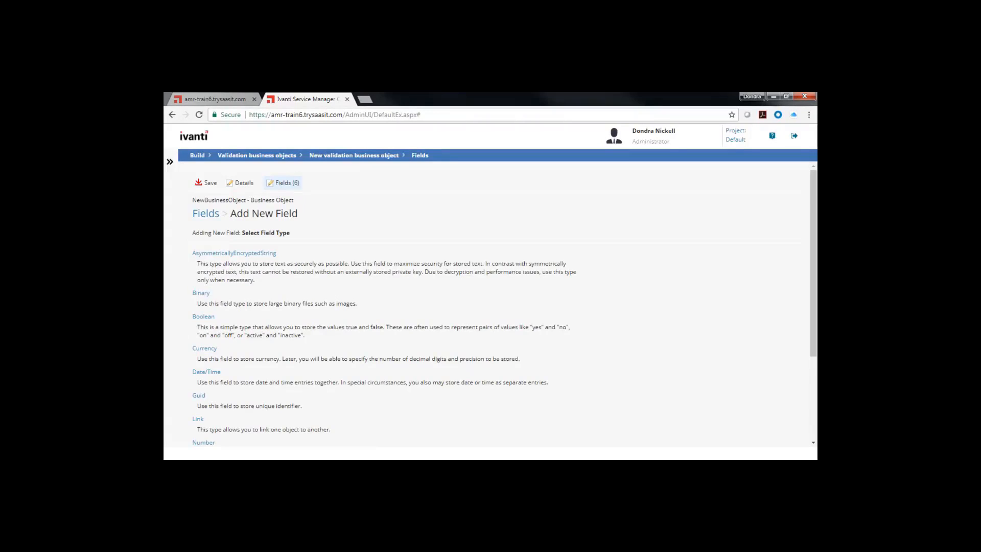
{"action": "scroll", "coordinate": [317, 297], "scroll_direction": "down", "scroll_amount": 3}
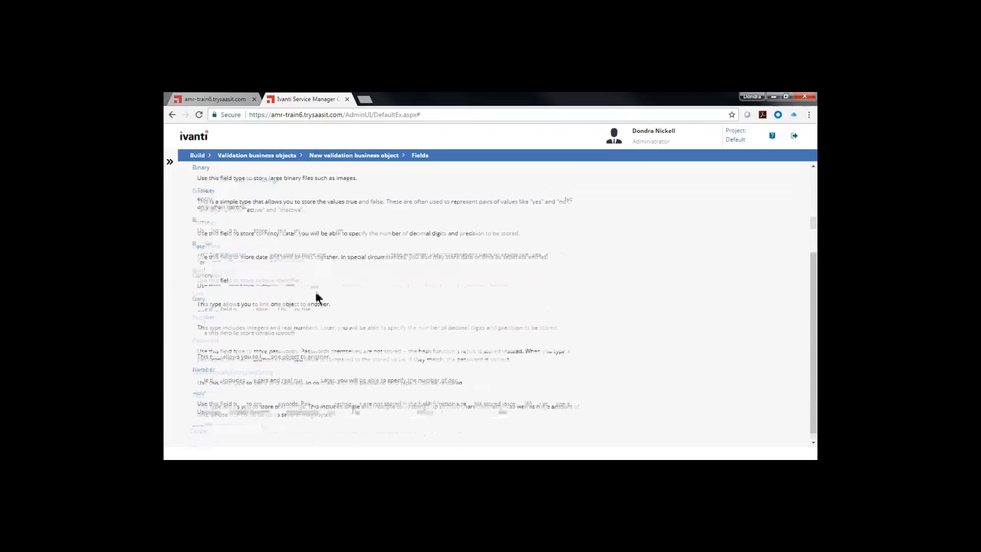
{"action": "left_click", "coordinate": [199, 396]}
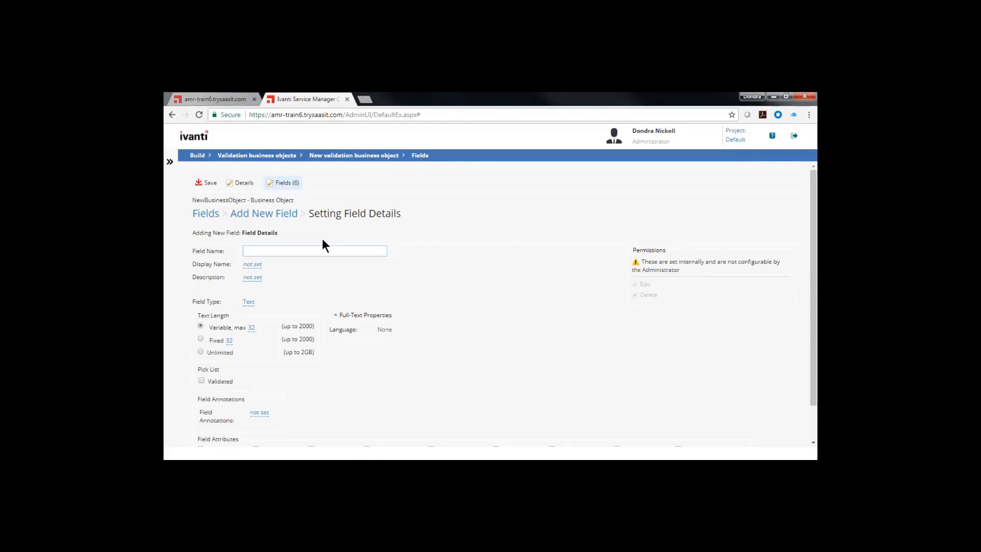
{"action": "type", "text": "BedSize"}
{"action": "key", "text": "Tab"}
{"action": "type", "text": "Bed Si"}
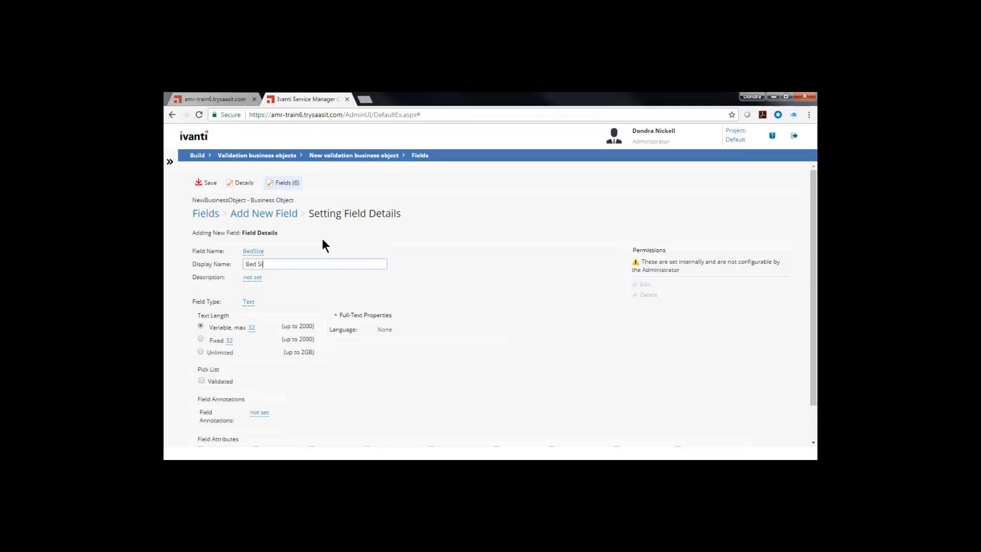
{"action": "type", "text": "ze"}
{"action": "scroll", "coordinate": [450, 317], "scroll_direction": "down", "scroll_amount": 2}
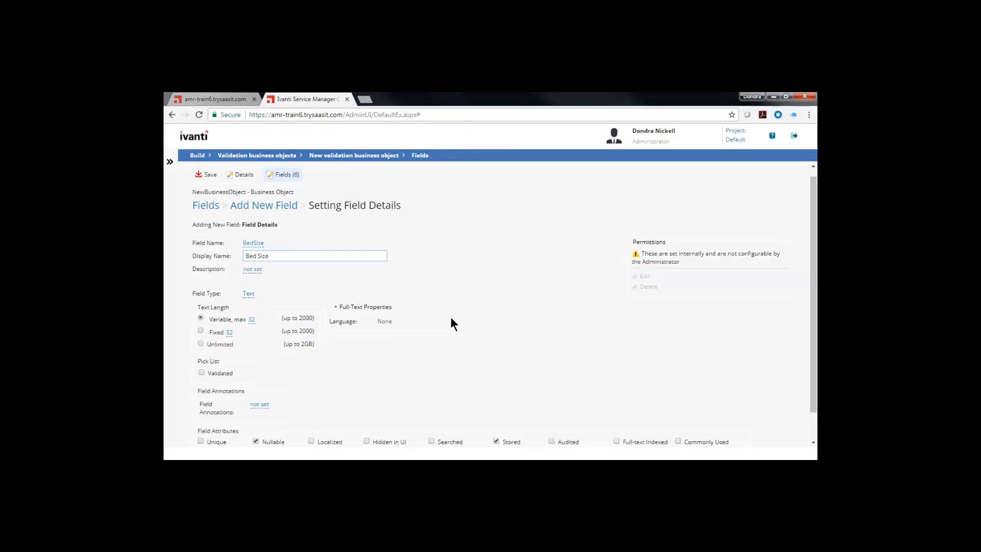
{"action": "left_click", "coordinate": [213, 432]}
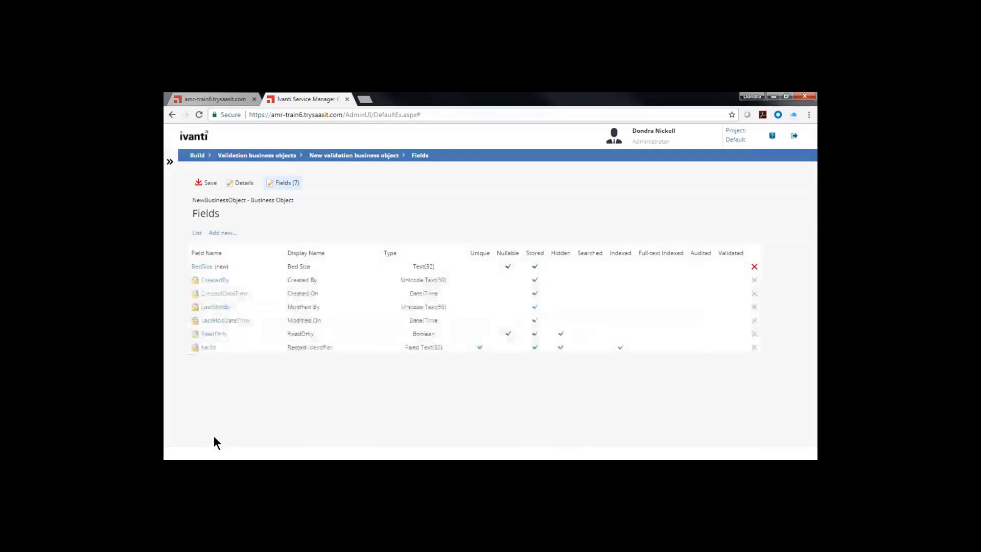
- Start a new text field named RoomStyle with the display name Room Style on the validation object
{"action": "left_click", "coordinate": [221, 234]}
{"action": "scroll", "coordinate": [224, 378], "scroll_direction": "down", "scroll_amount": 3}
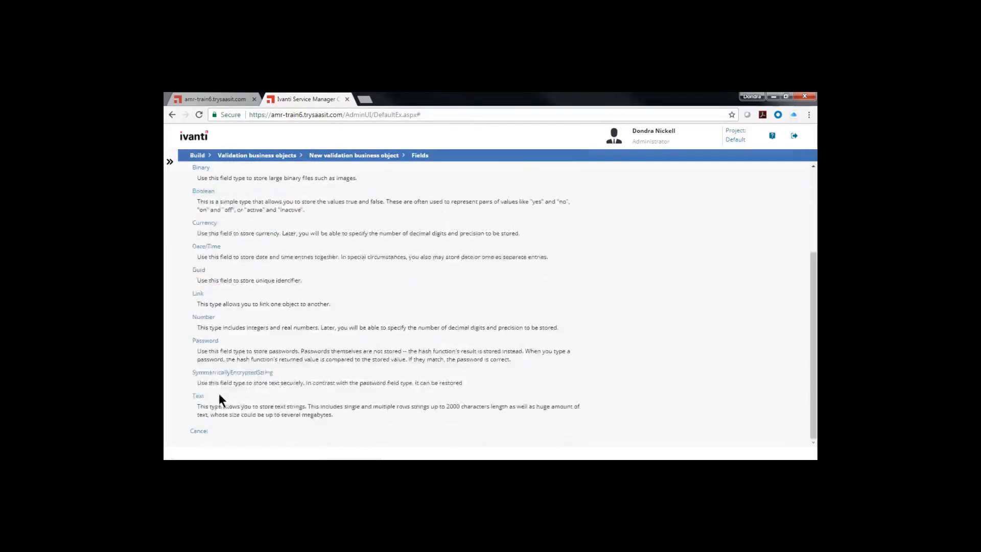
{"action": "left_click", "coordinate": [199, 396]}
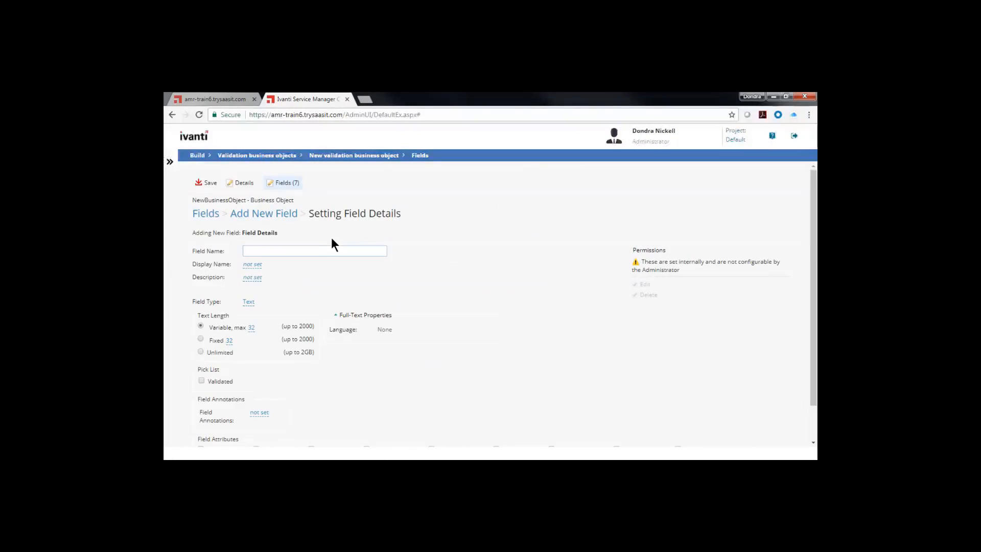
{"action": "type", "text": "RoomStyle"}
{"action": "key", "text": "Tab"}
{"action": "type", "text": "Room Style"}
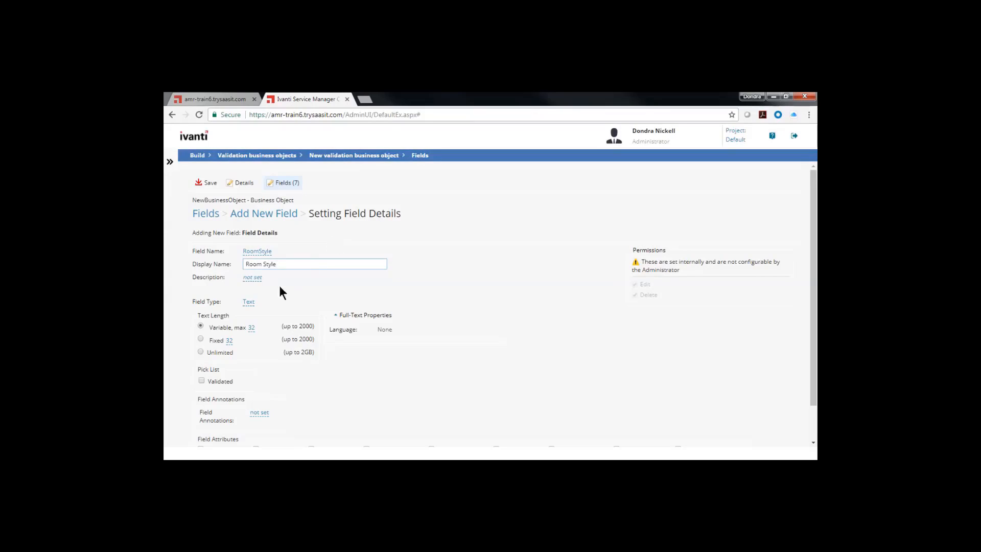
- Describe the RoomStyle field as "Executive, Family, Economy", add it to the object and save the validation object
{"action": "left_click", "coordinate": [253, 277]}
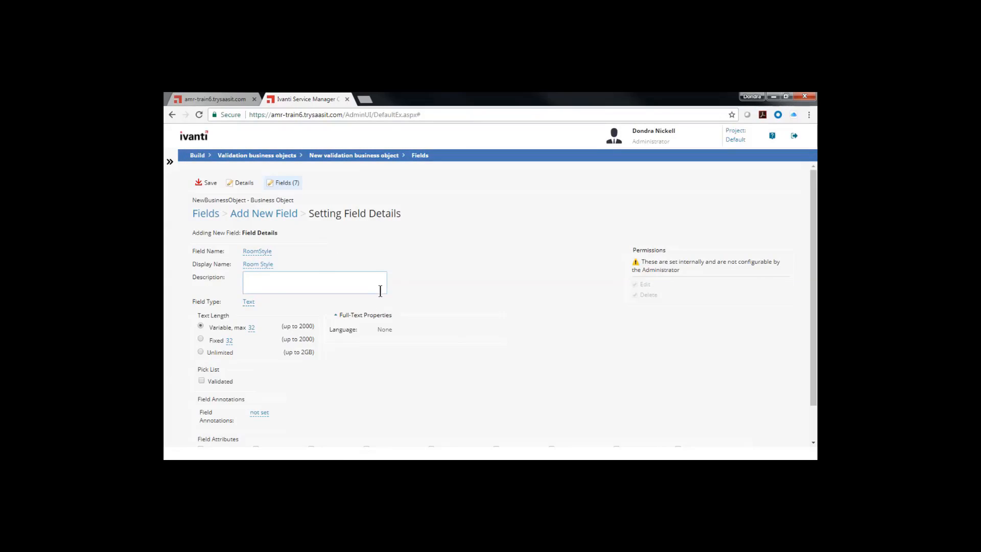
{"action": "type", "text": "Executive, Family, Economy"}
{"action": "left_click", "coordinate": [440, 309]}
{"action": "scroll", "coordinate": [441, 312], "scroll_direction": "down", "scroll_amount": 1}
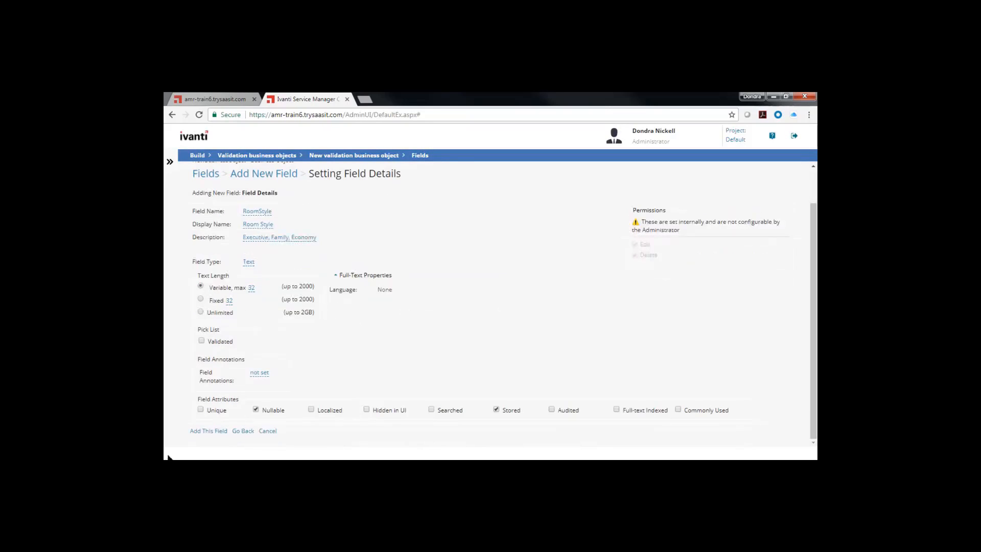
{"action": "left_click", "coordinate": [217, 432]}
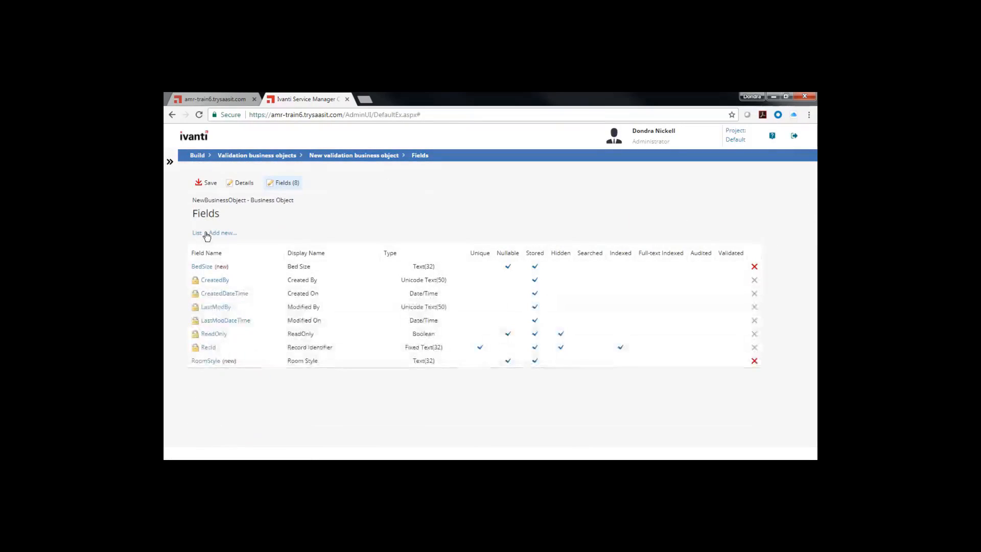
{"action": "left_click", "coordinate": [208, 185]}
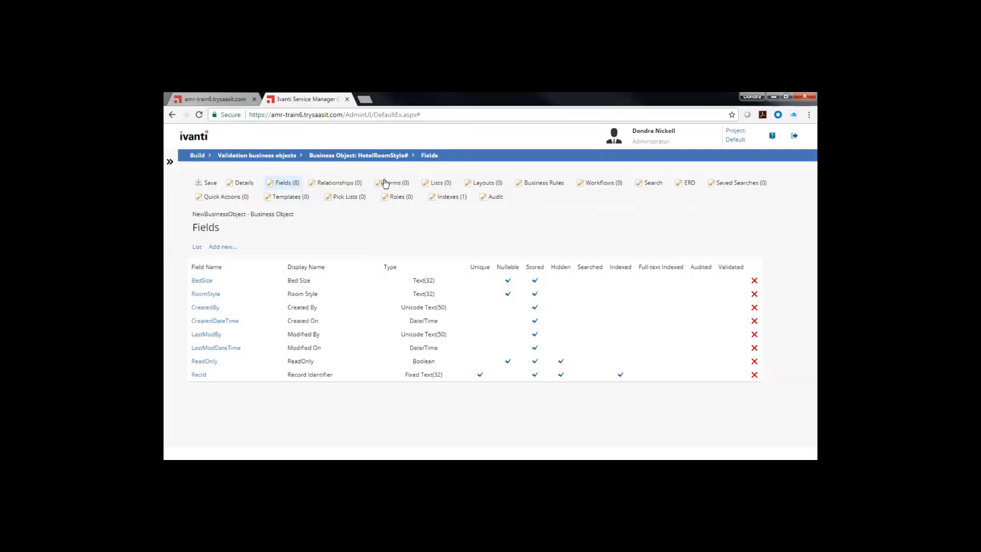
- Auto-generate the validation object's form, list and layout under the name HotelRoomStyle
{"action": "left_click", "coordinate": [247, 182]}
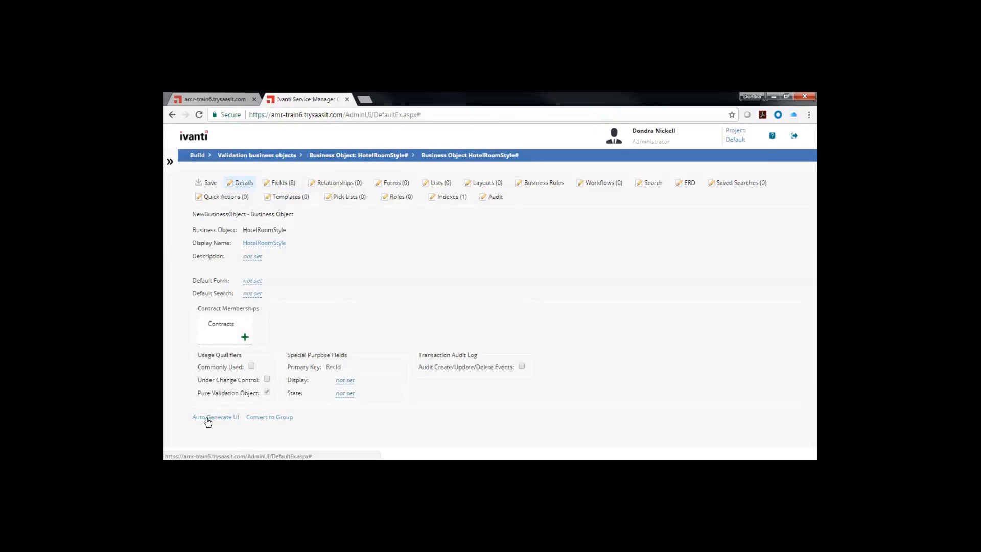
{"action": "left_click", "coordinate": [204, 416]}
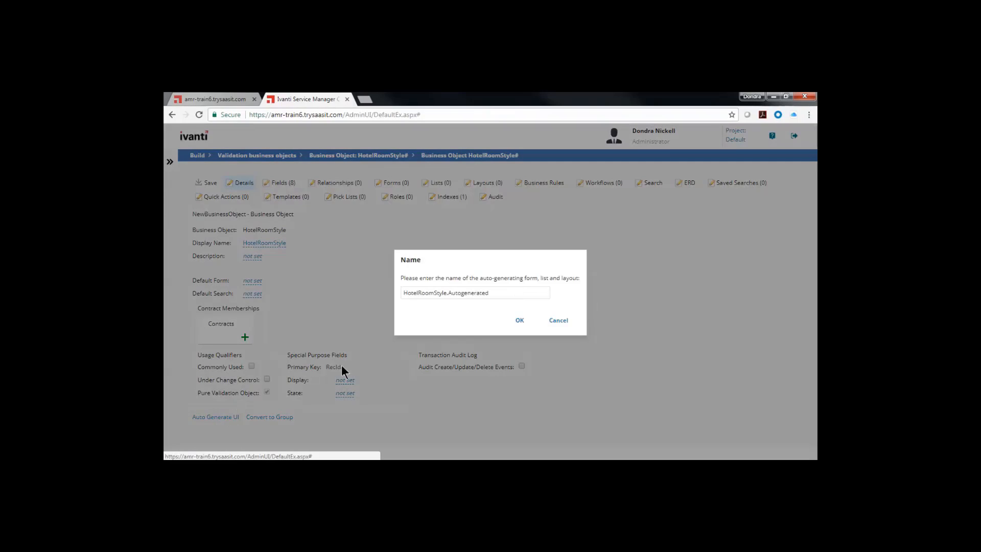
{"action": "double_click", "coordinate": [448, 292]}
{"action": "key", "text": "BackSpace"}
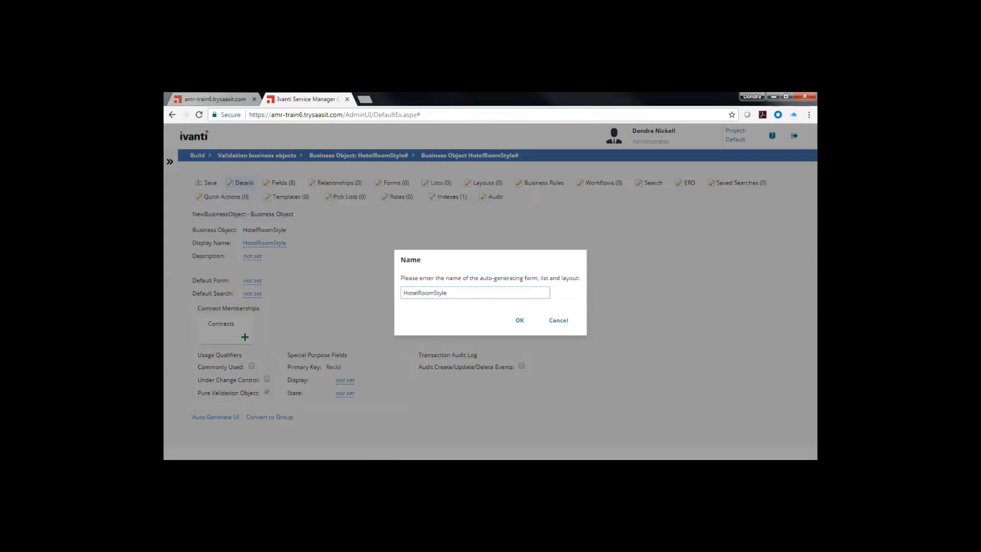
{"action": "left_click", "coordinate": [519, 321]}
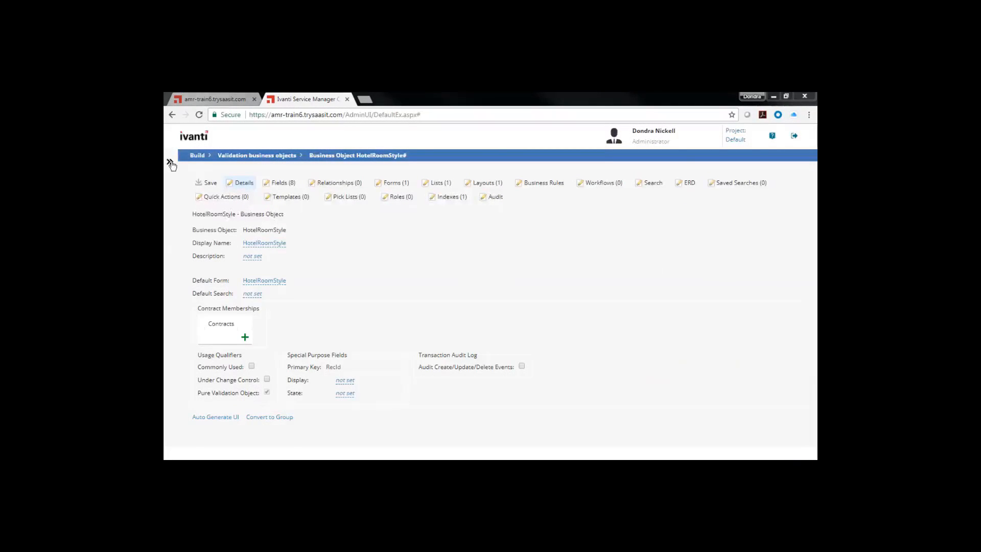
- Start a new pick list with the list name and display name Hotel Room Style
{"action": "left_click", "coordinate": [171, 162]}
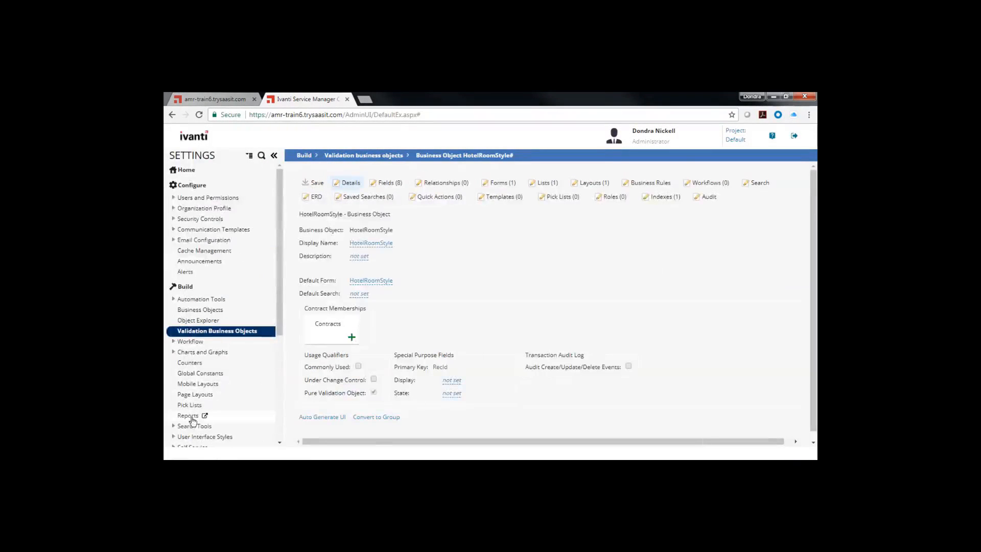
{"action": "left_click", "coordinate": [197, 407]}
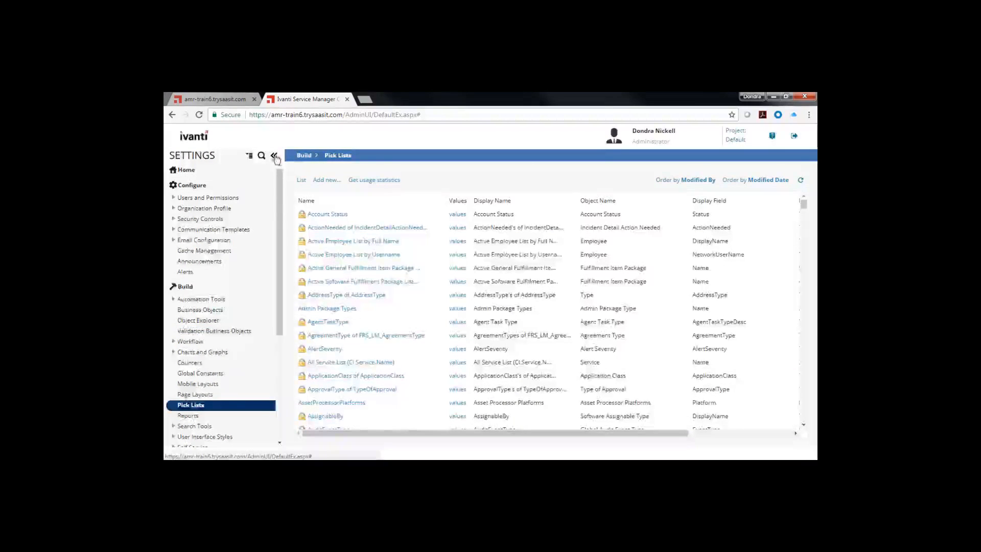
{"action": "left_click", "coordinate": [277, 156]}
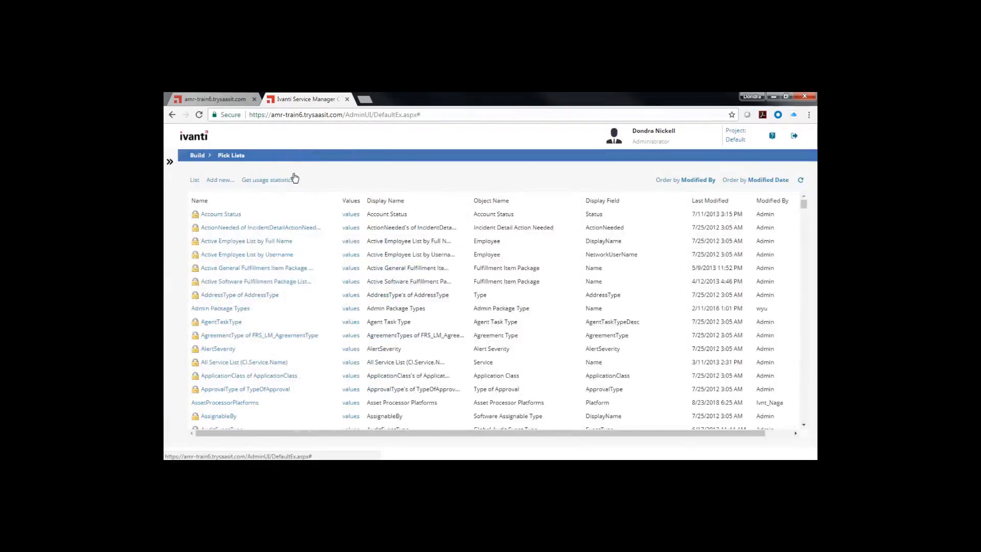
{"action": "left_click", "coordinate": [222, 182]}
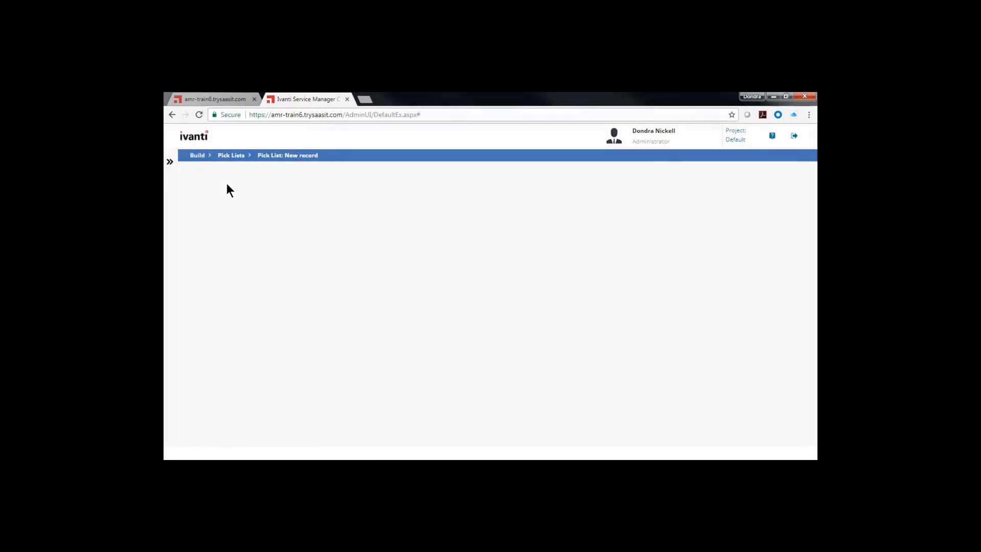
{"action": "left_click", "coordinate": [327, 249]}
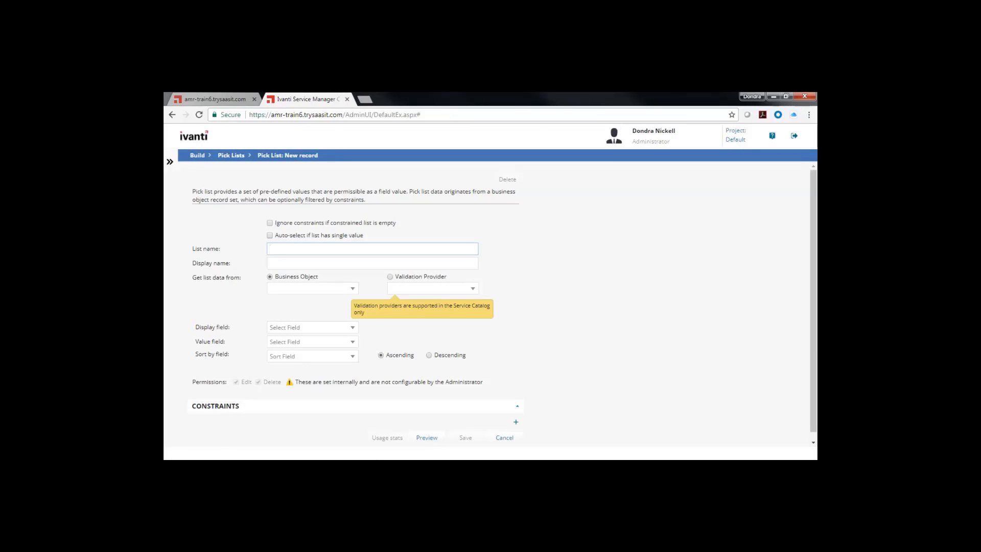
{"action": "type", "text": "Hotel Room Style"}
{"action": "key", "text": "Tab"}
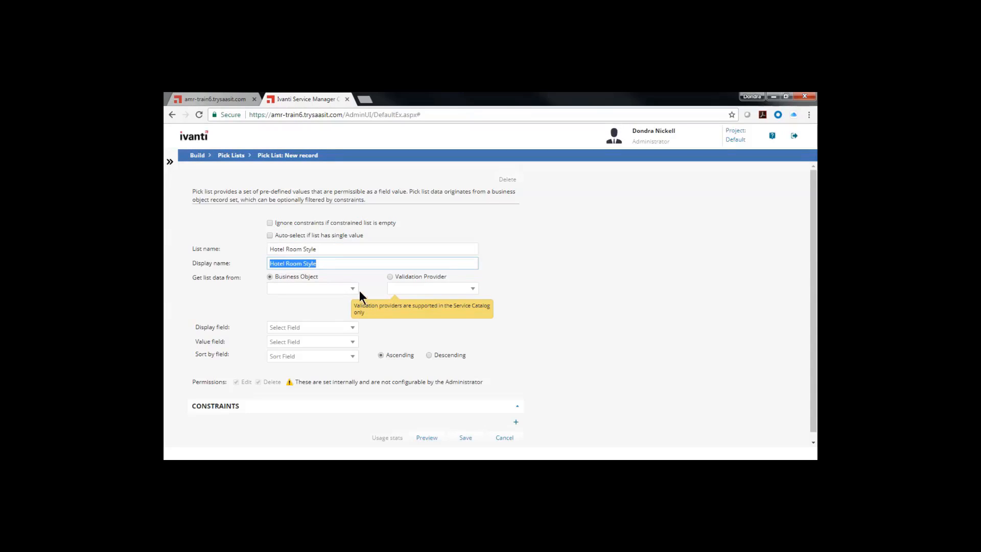
{"action": "left_click", "coordinate": [341, 304]}
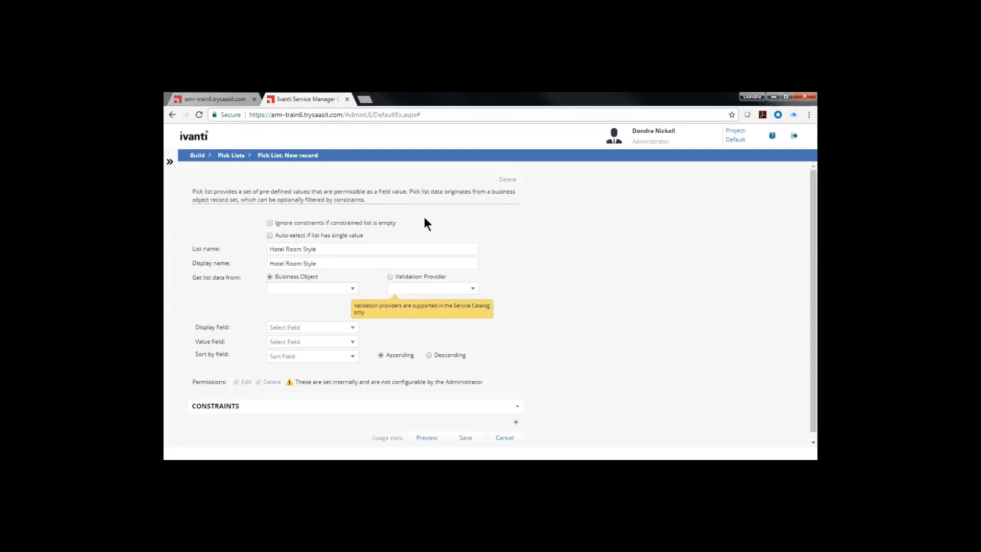
- Set the pick list to get its data from the HotelRoomStyle business object
{"action": "left_click", "coordinate": [353, 289]}
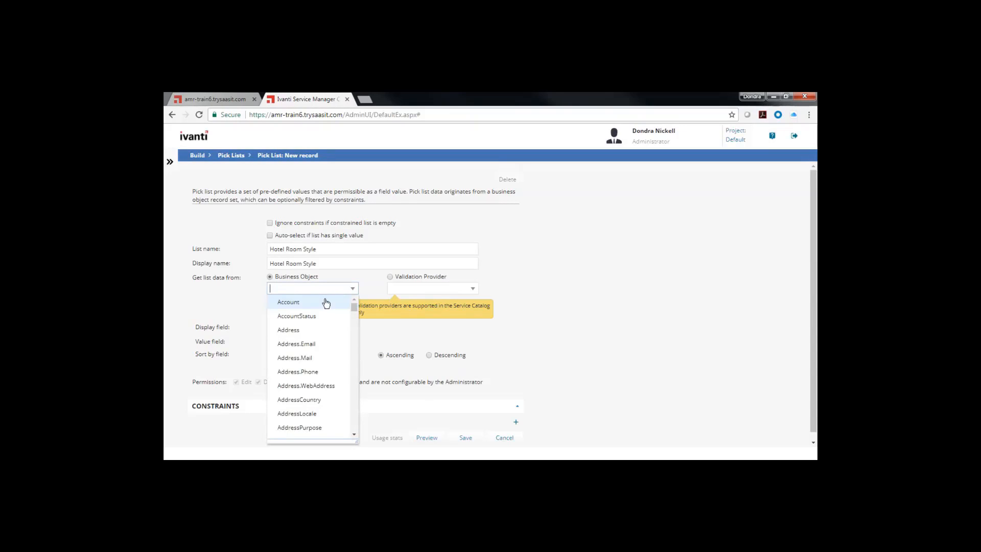
{"action": "type", "text": "hotel"}
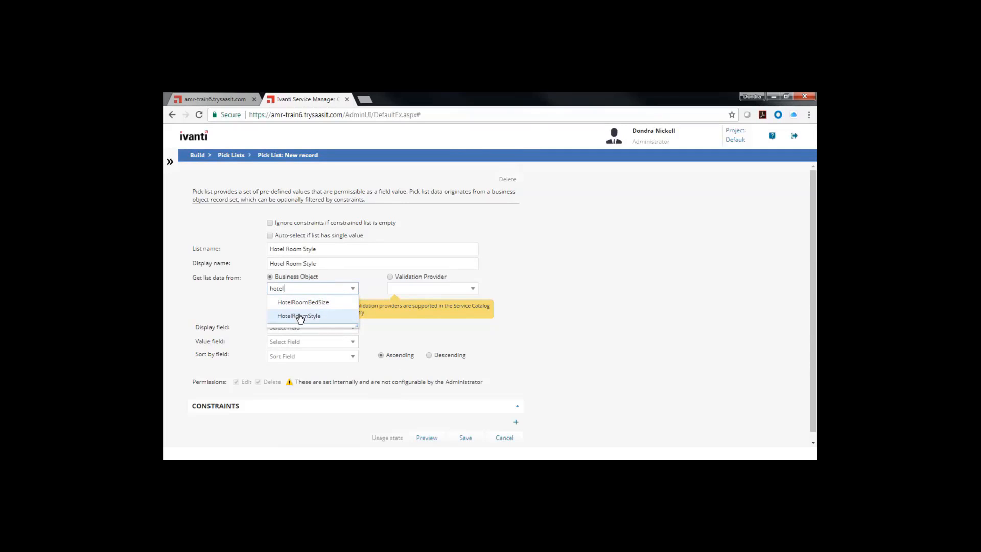
{"action": "left_click", "coordinate": [299, 317]}
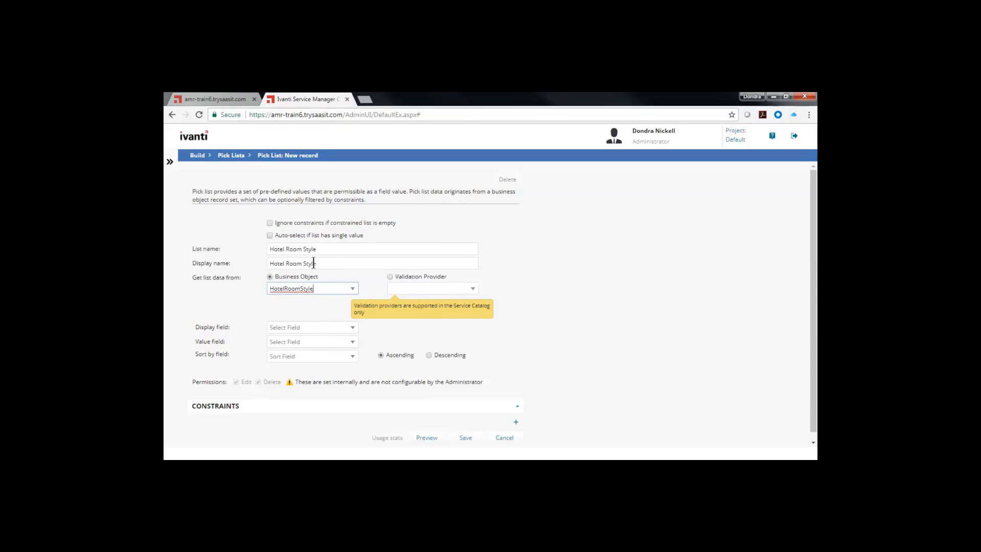
- Use RoomStyle (Room Style) as the pick list's display, value and sort field, and save the pick list
{"action": "left_click", "coordinate": [353, 327]}
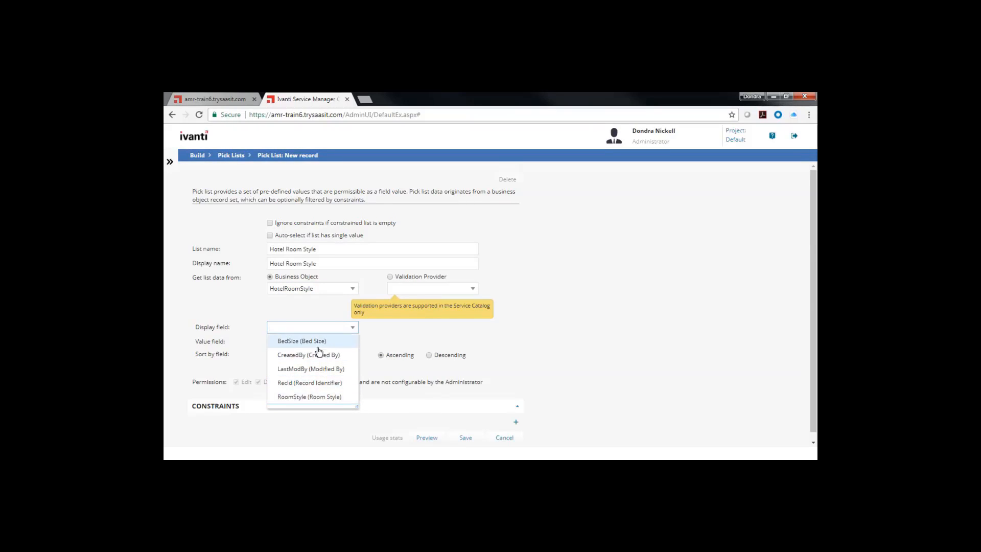
{"action": "left_click", "coordinate": [287, 397]}
{"action": "left_click", "coordinate": [351, 342]}
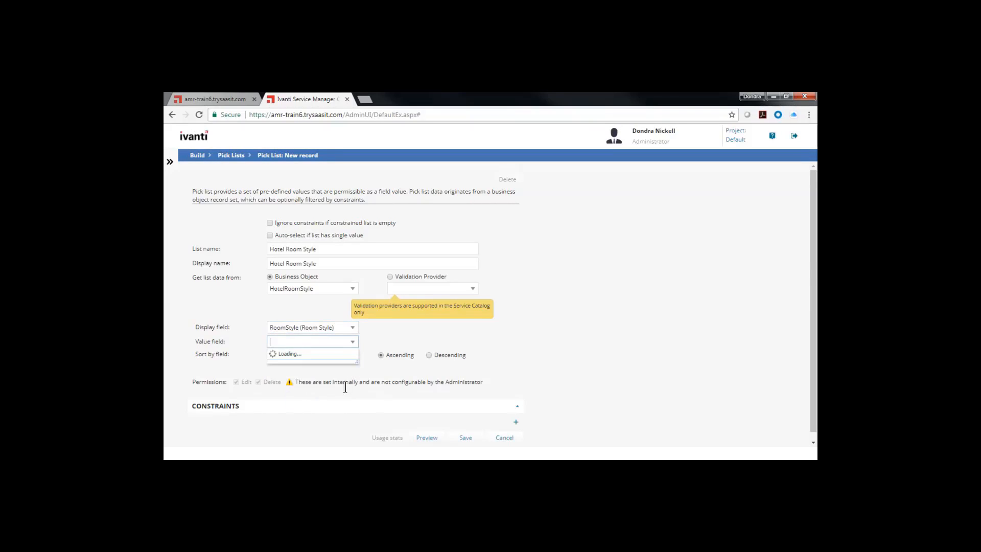
{"action": "left_click", "coordinate": [322, 411]}
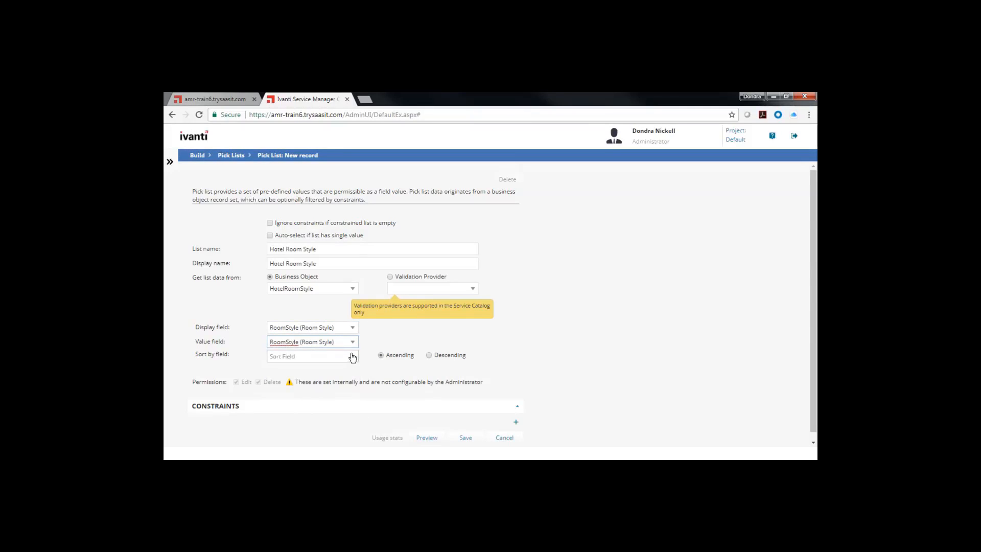
{"action": "left_click", "coordinate": [352, 357]}
{"action": "left_click", "coordinate": [309, 340]}
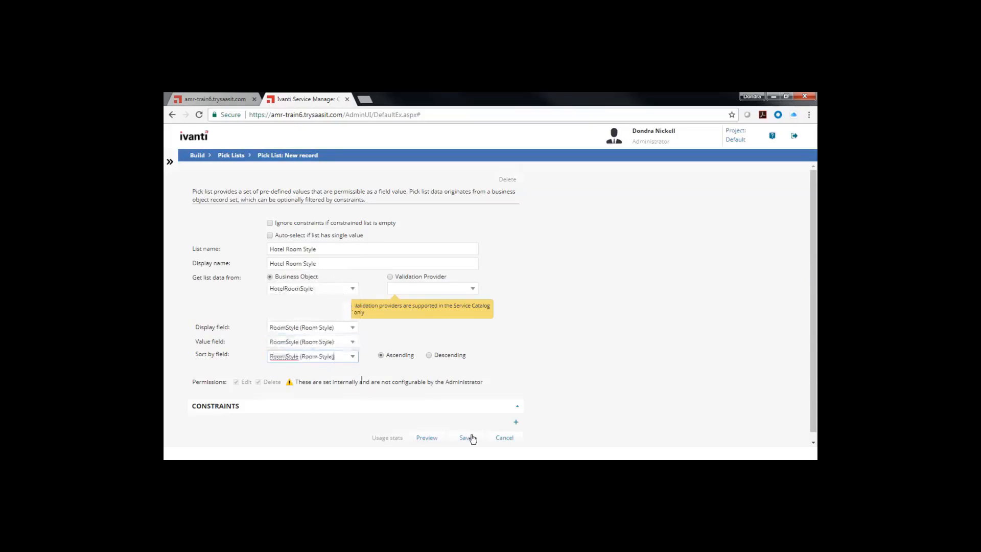
{"action": "left_click", "coordinate": [544, 391]}
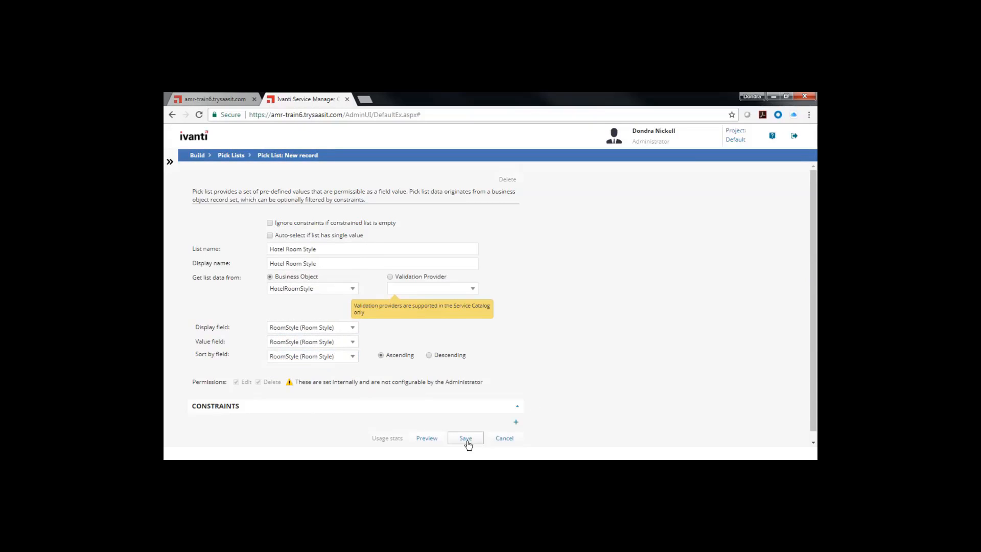
{"action": "left_click", "coordinate": [466, 439]}
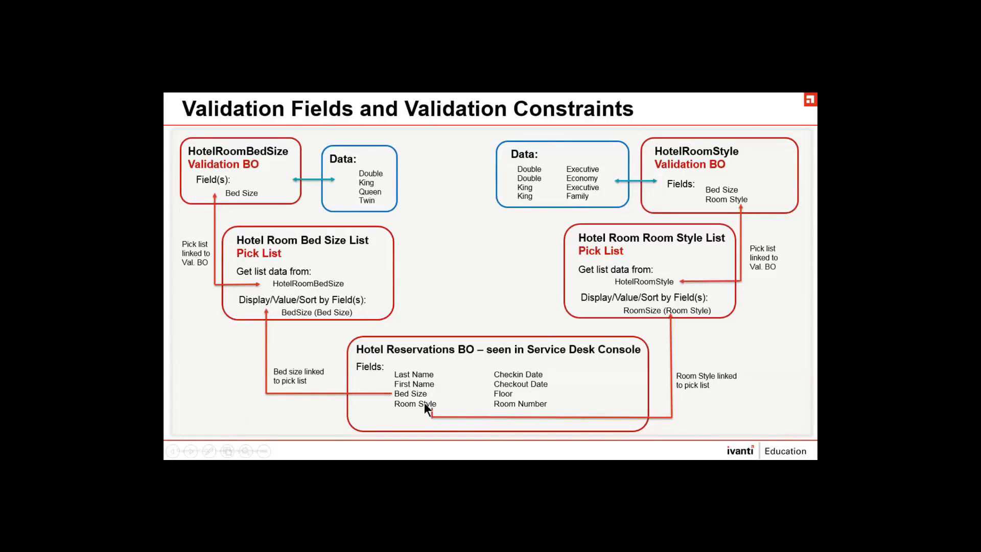
- Return to Ivanti Service Manager and open the details of the RoomStyle field in the Ivanti Towers Reservations business object
{"action": "key", "text": "alt+Tab"}
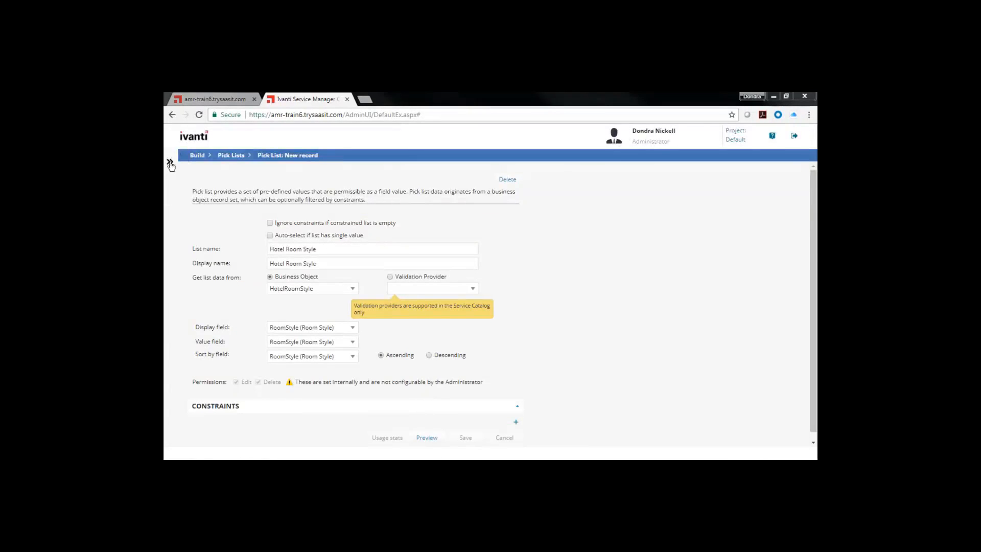
{"action": "left_click", "coordinate": [170, 163]}
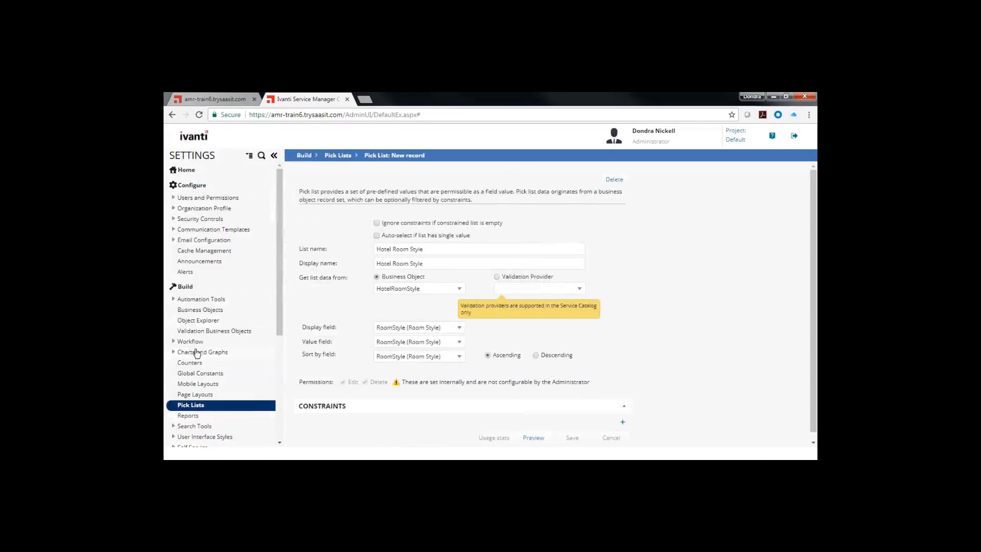
{"action": "left_click", "coordinate": [181, 311]}
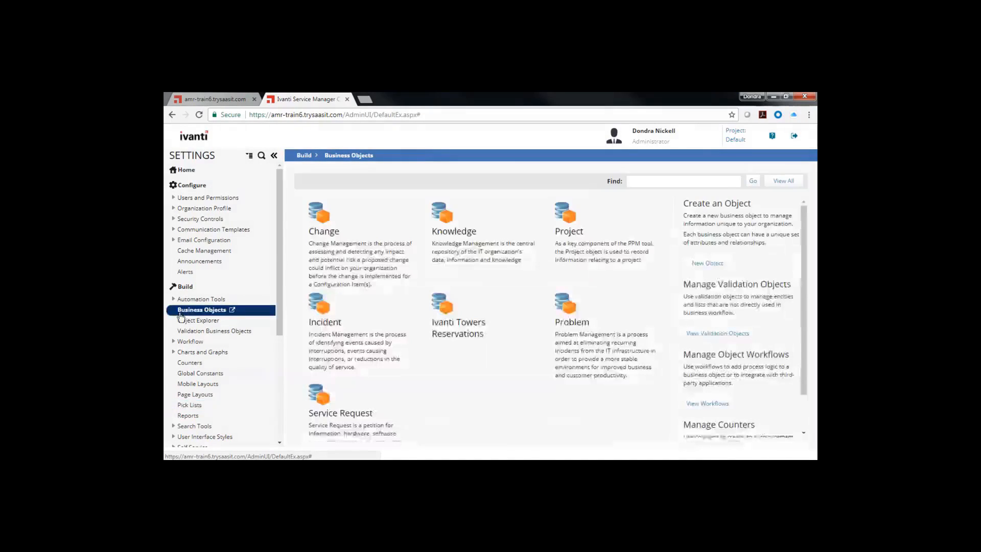
{"action": "left_click", "coordinate": [472, 333]}
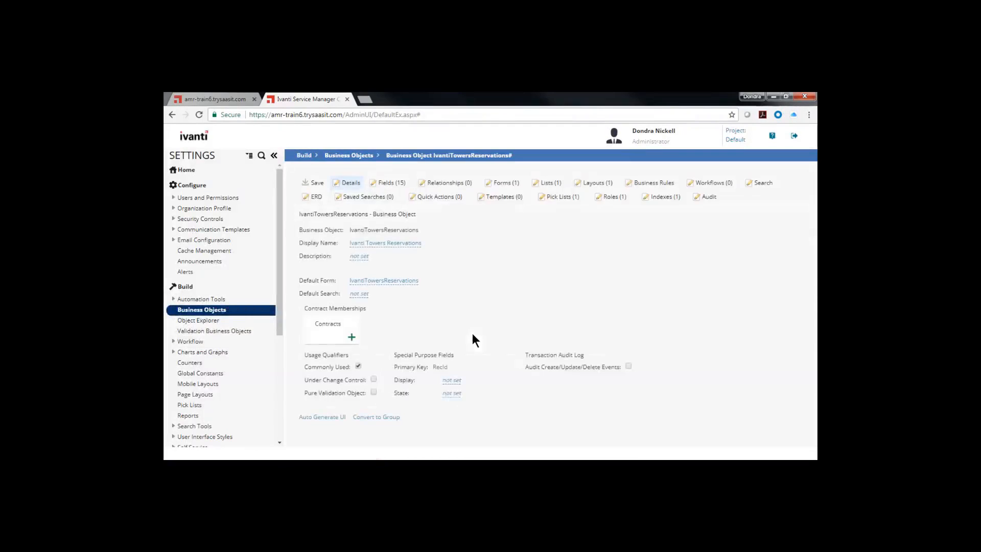
{"action": "left_click", "coordinate": [388, 182]}
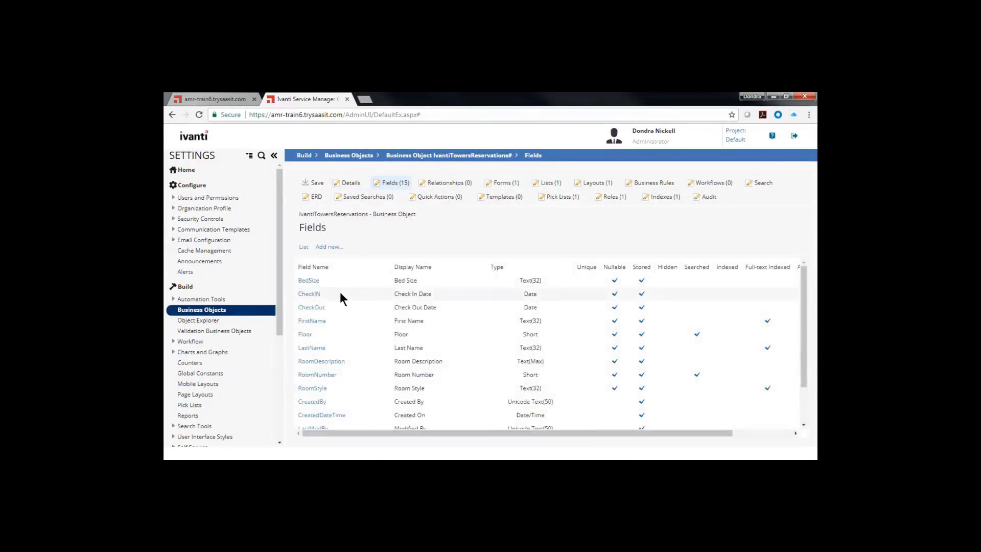
{"action": "scroll", "coordinate": [338, 294], "scroll_direction": "down", "scroll_amount": 2}
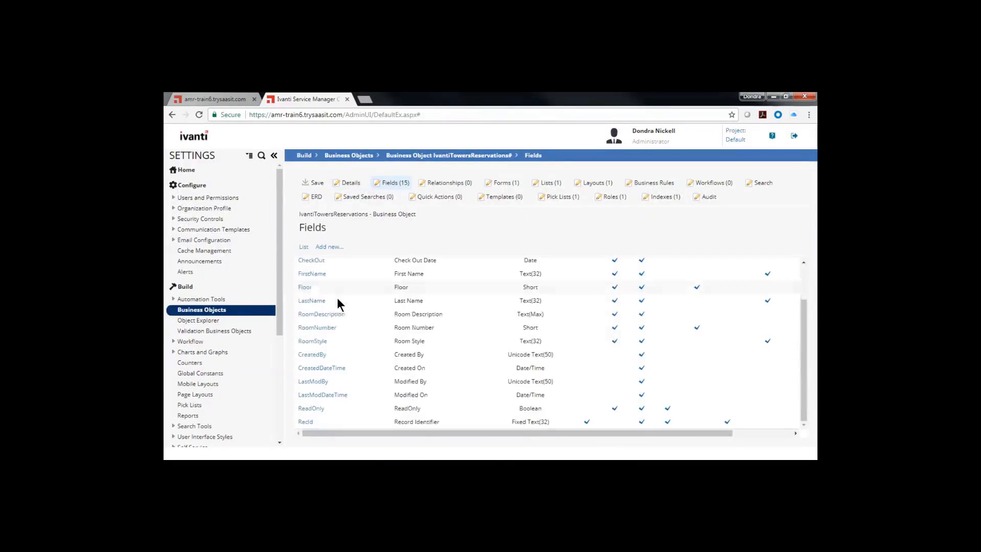
{"action": "left_click", "coordinate": [308, 341]}
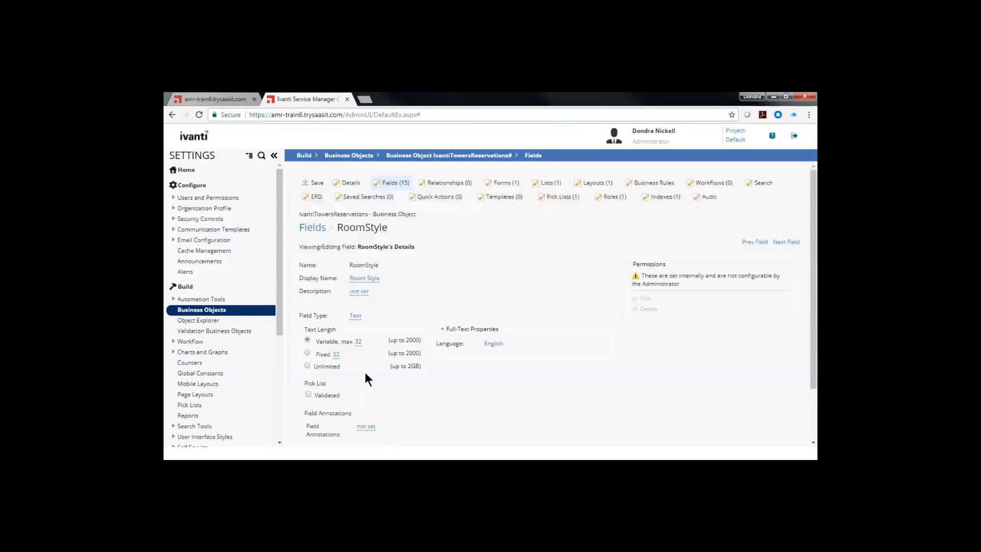
{"action": "scroll", "coordinate": [332, 362], "scroll_direction": "down", "scroll_amount": 1}
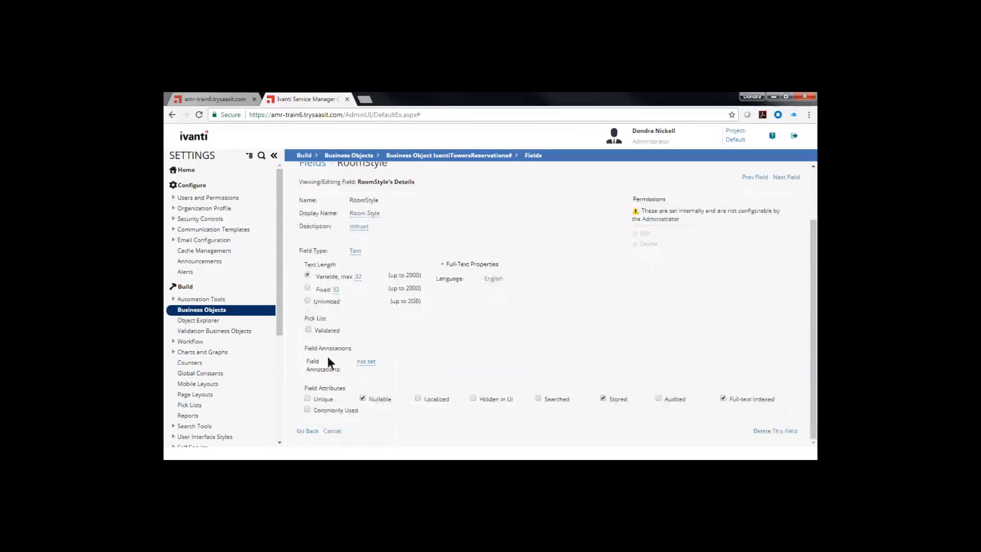
- Make the RoomStyle field validated with the Hotel Room Style pick list and save the business object
{"action": "left_click", "coordinate": [319, 331]}
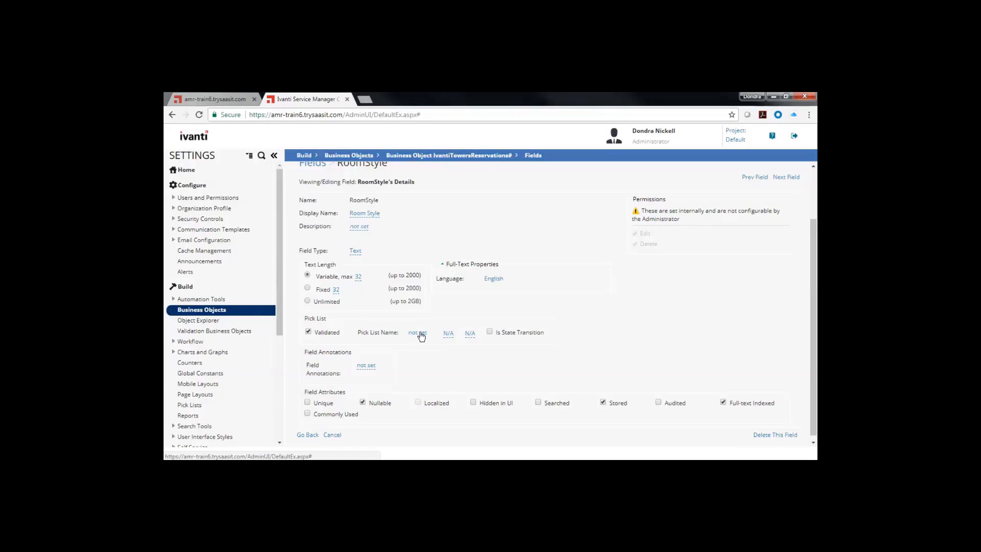
{"action": "left_click", "coordinate": [421, 333]}
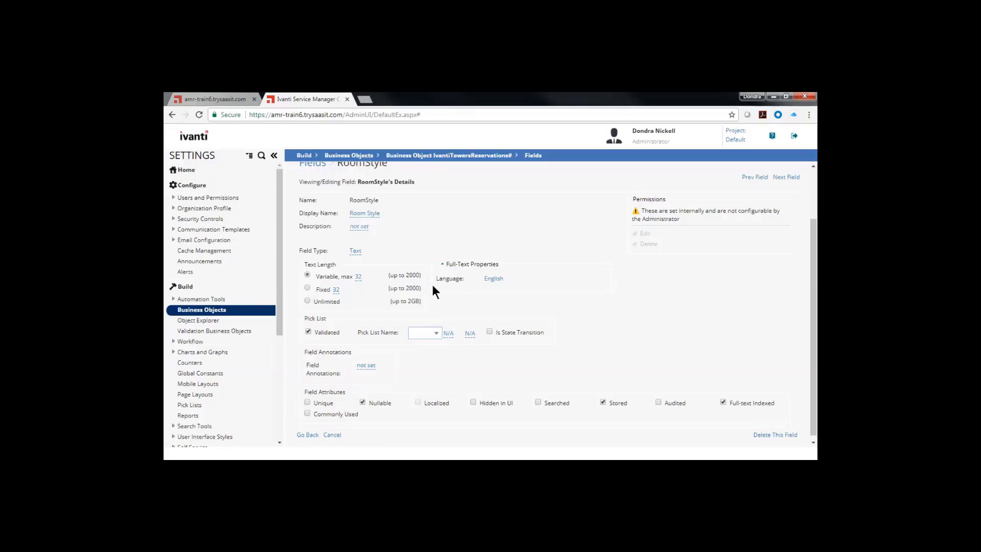
{"action": "left_click", "coordinate": [437, 334]}
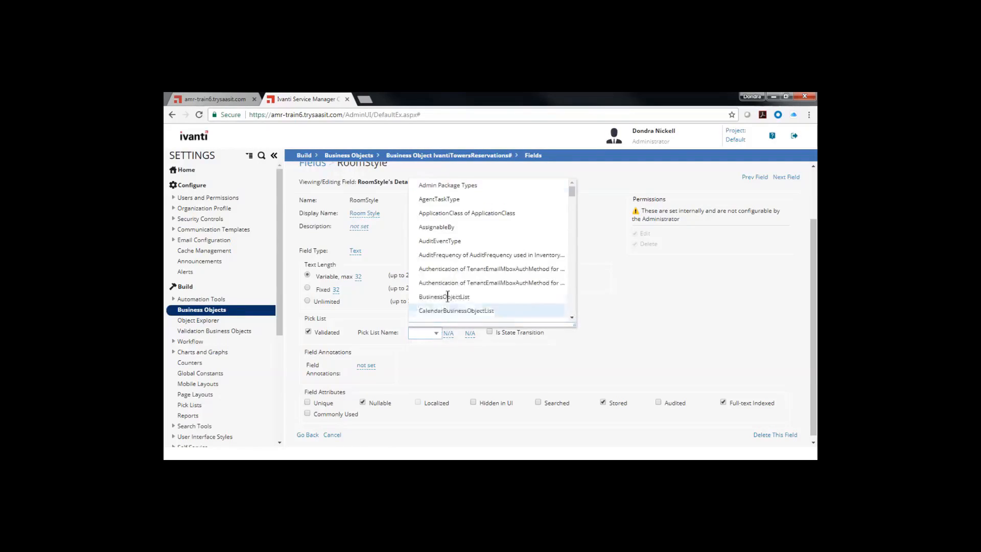
{"action": "scroll", "coordinate": [442, 299], "scroll_direction": "down", "scroll_amount": 5}
{"action": "scroll", "coordinate": [444, 300], "scroll_direction": "down", "scroll_amount": 6}
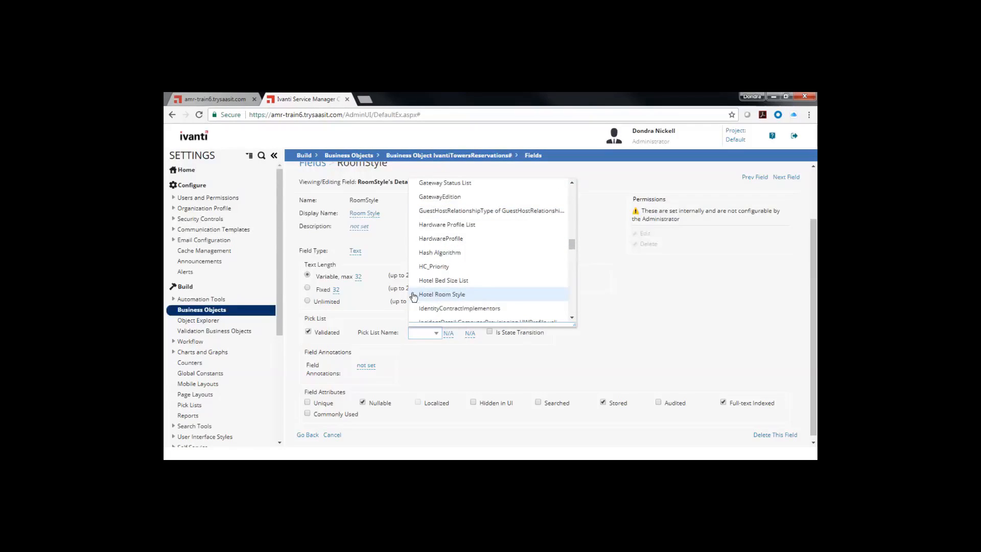
{"action": "left_click", "coordinate": [447, 296]}
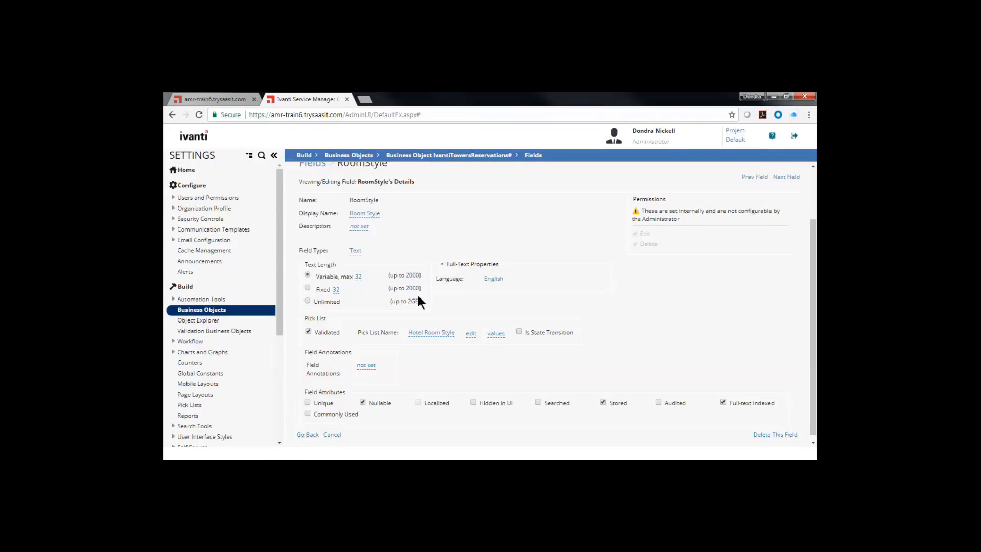
{"action": "scroll", "coordinate": [418, 297], "scroll_direction": "down", "scroll_amount": 1}
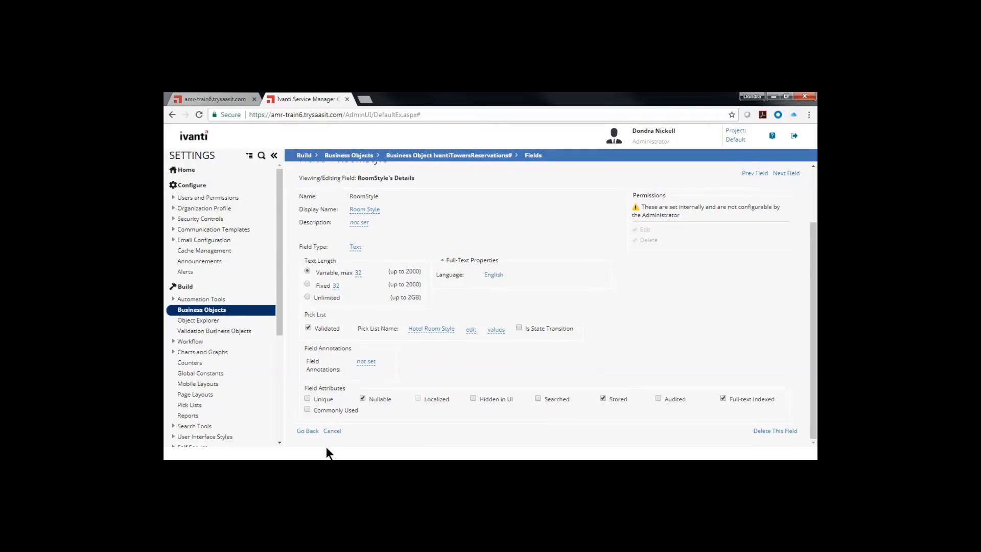
{"action": "scroll", "coordinate": [329, 232], "scroll_direction": "up", "scroll_amount": 2}
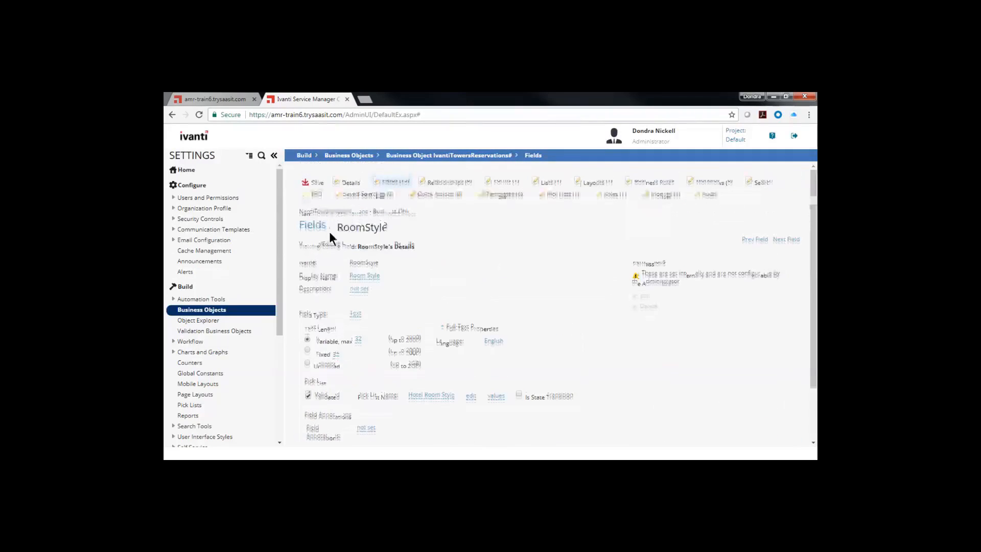
{"action": "left_click", "coordinate": [313, 185]}
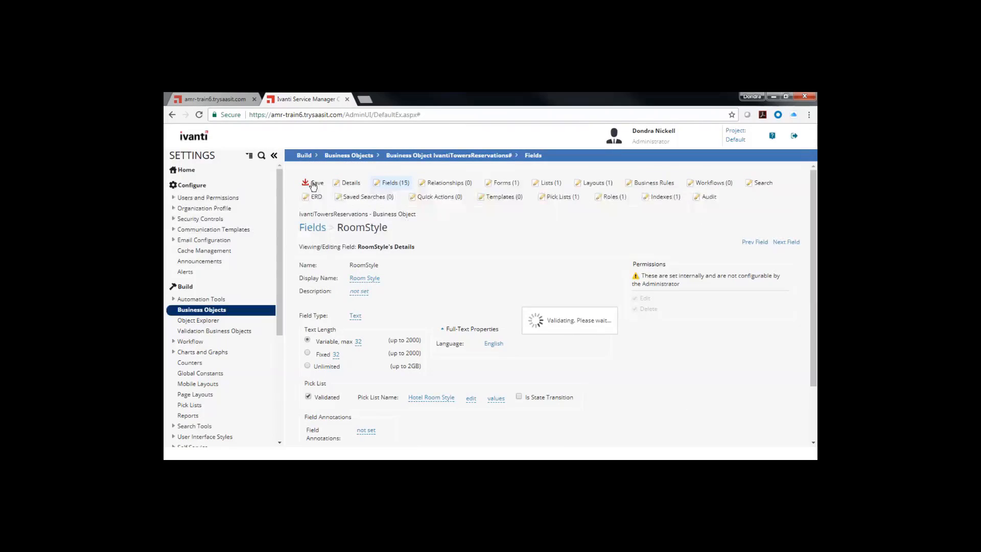
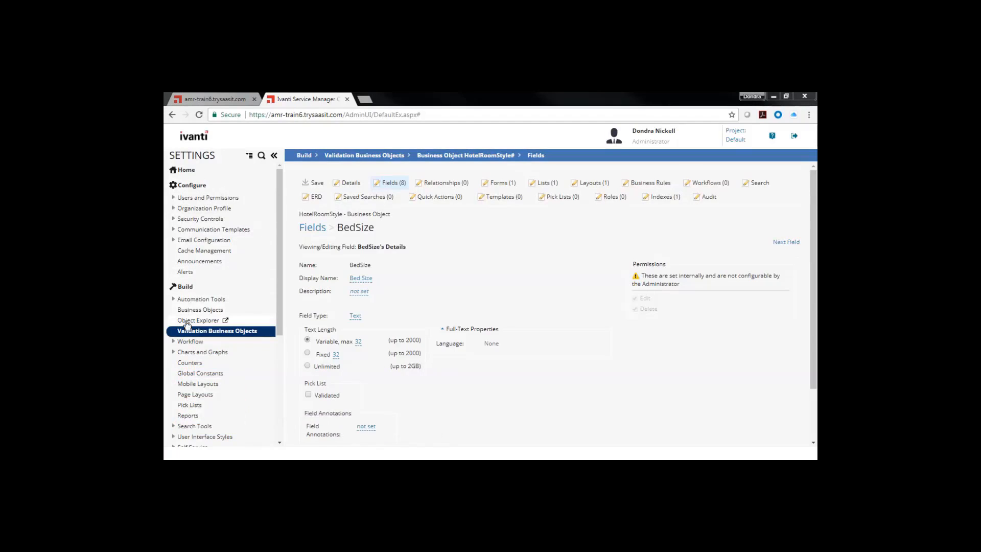
- Open the values of the Hotel Room Style pick list
{"action": "left_click", "coordinate": [183, 404]}
{"action": "left_click", "coordinate": [183, 405]}
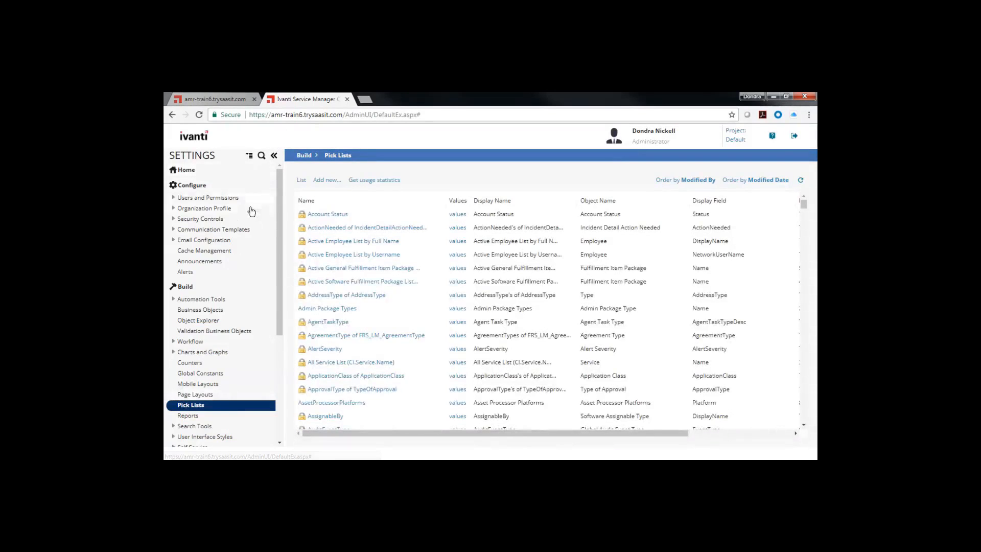
{"action": "left_click", "coordinate": [273, 155]}
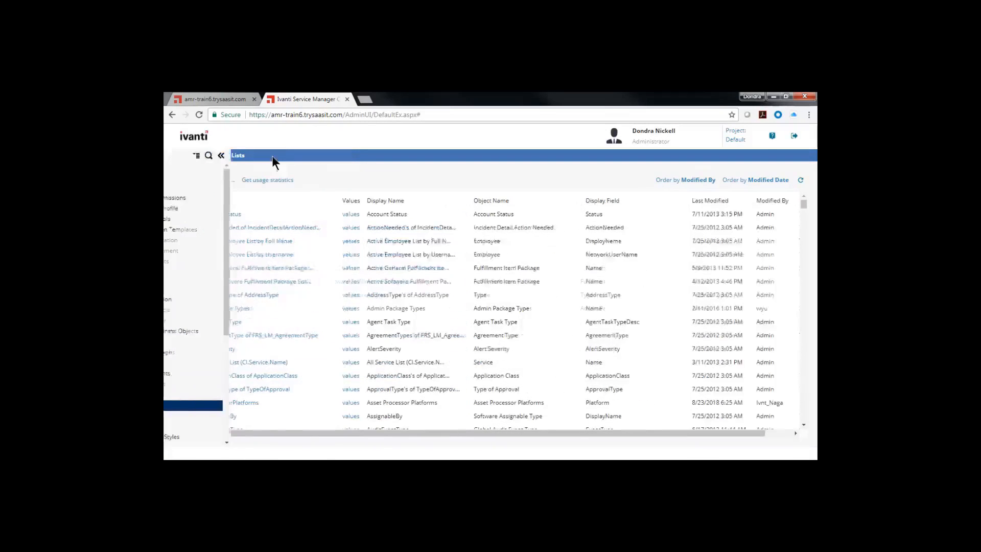
{"action": "scroll", "coordinate": [223, 274], "scroll_direction": "down", "scroll_amount": 8}
{"action": "scroll", "coordinate": [225, 274], "scroll_direction": "down", "scroll_amount": 10}
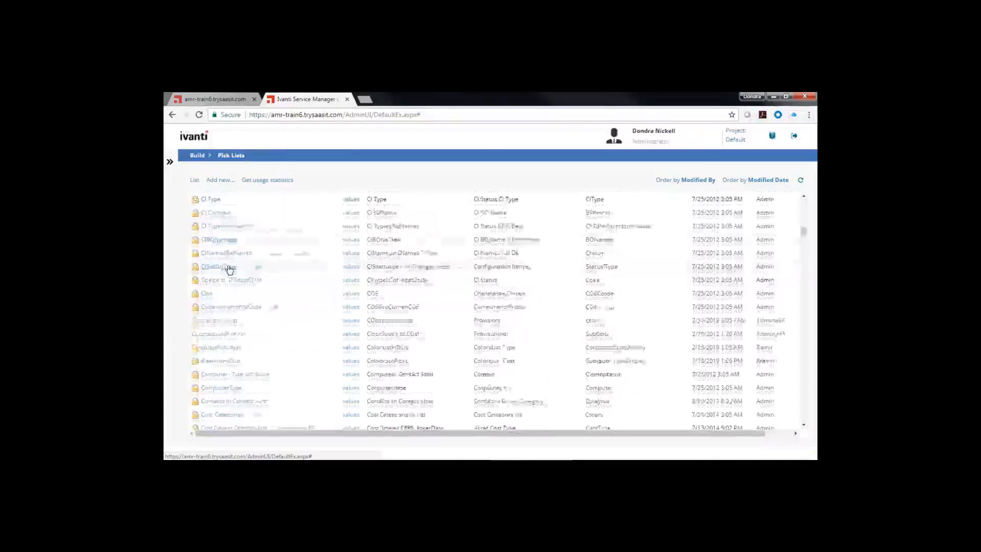
{"action": "scroll", "coordinate": [225, 270], "scroll_direction": "down", "scroll_amount": 10}
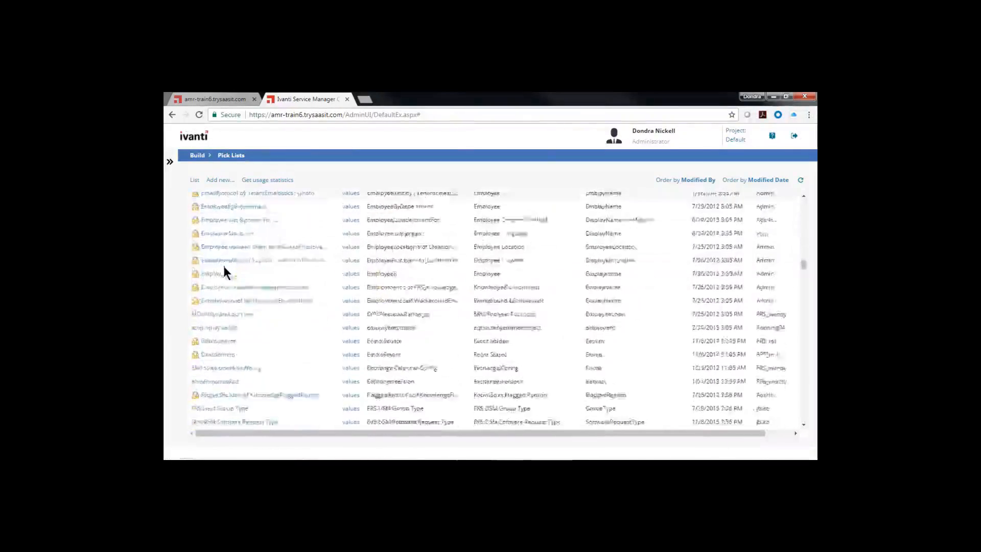
{"action": "scroll", "coordinate": [225, 271], "scroll_direction": "down", "scroll_amount": 6}
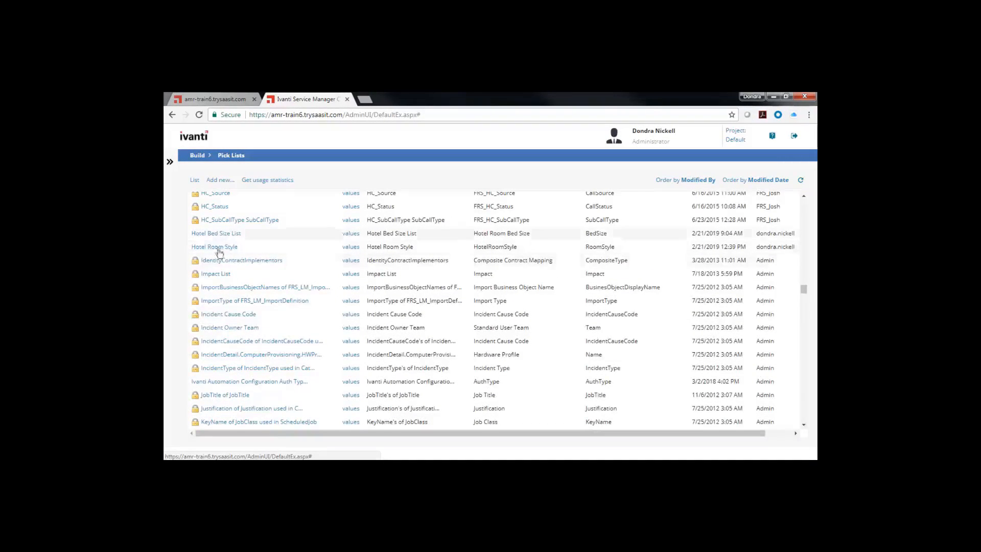
{"action": "left_click", "coordinate": [351, 249]}
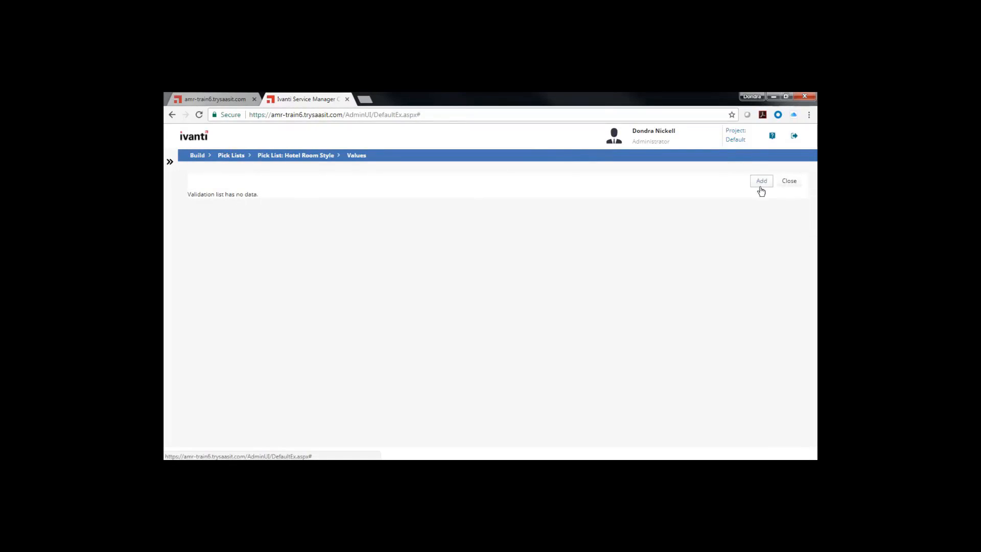
- Add a HotelRoomStyle record with bed size Double and room style Executive, and save it
{"action": "left_click", "coordinate": [762, 182]}
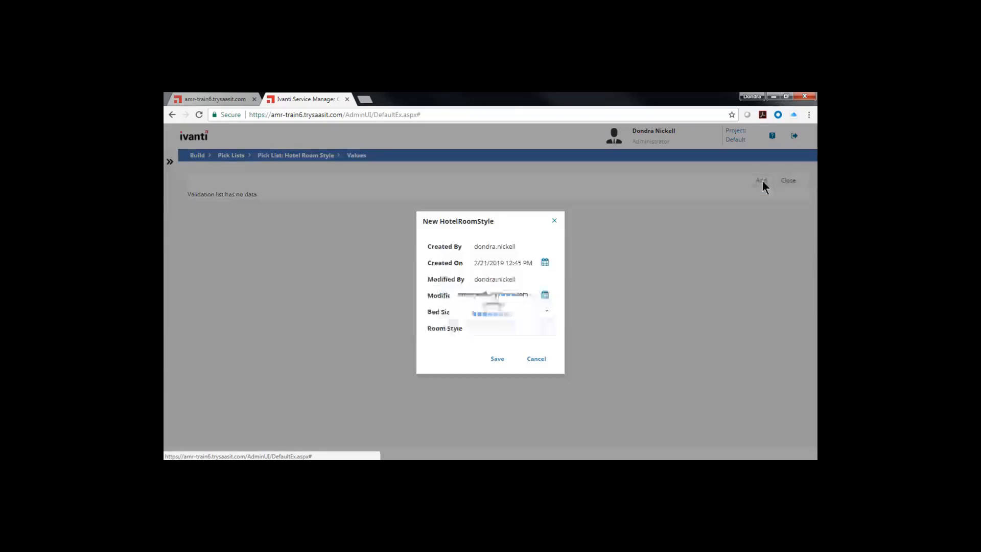
{"action": "left_click", "coordinate": [546, 316]}
{"action": "left_click", "coordinate": [510, 330]}
{"action": "left_click", "coordinate": [510, 329]}
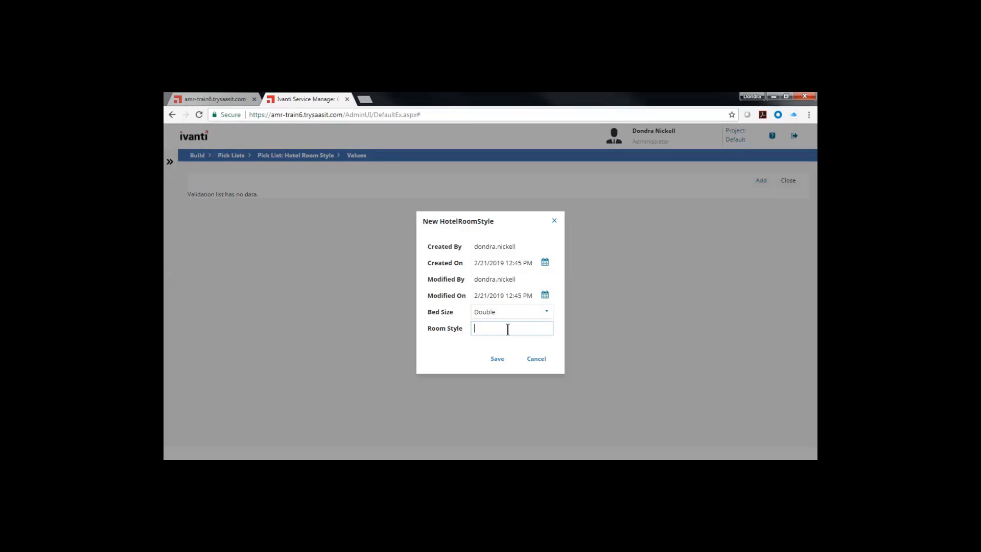
{"action": "type", "text": "Execcut"}
{"action": "key", "text": "BackSpace"}
{"action": "key", "text": "BackSpace"}
{"action": "type", "text": "utive"}
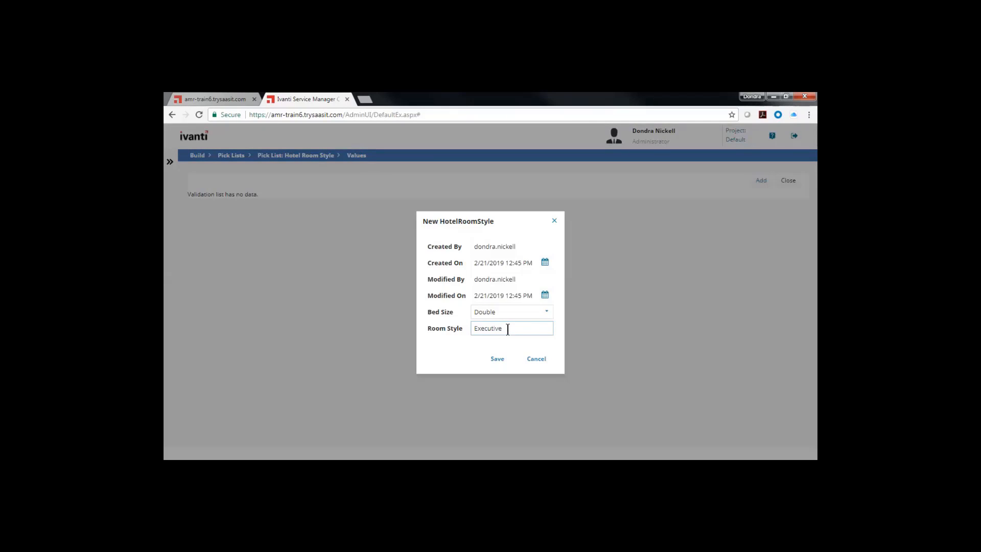
{"action": "left_click", "coordinate": [497, 359]}
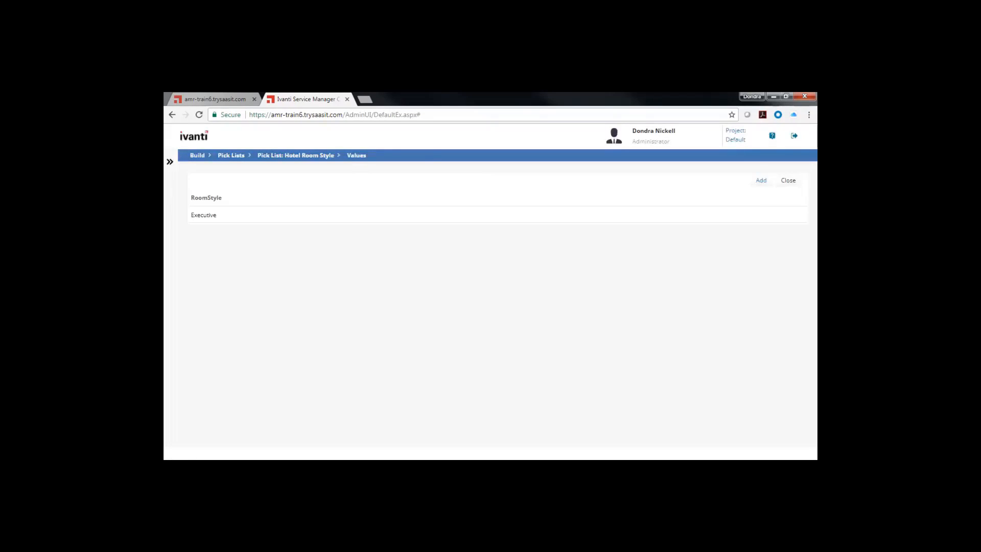
- Add a HotelRoomStyle record with bed size Double and room style Economy, and save it
{"action": "left_click", "coordinate": [760, 181]}
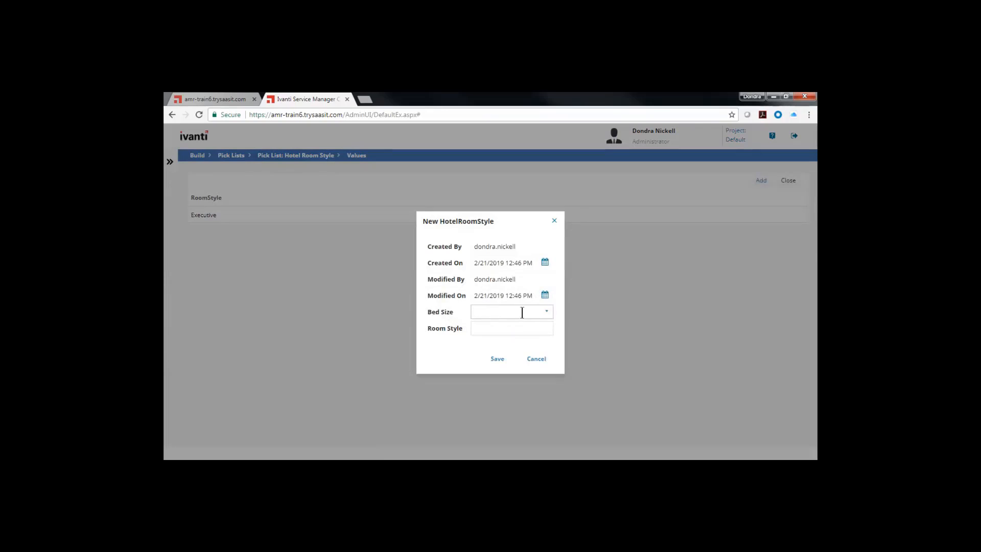
{"action": "left_click", "coordinate": [547, 311]}
{"action": "left_click", "coordinate": [500, 327]}
{"action": "left_click", "coordinate": [508, 329]}
{"action": "type", "text": "Eco"}
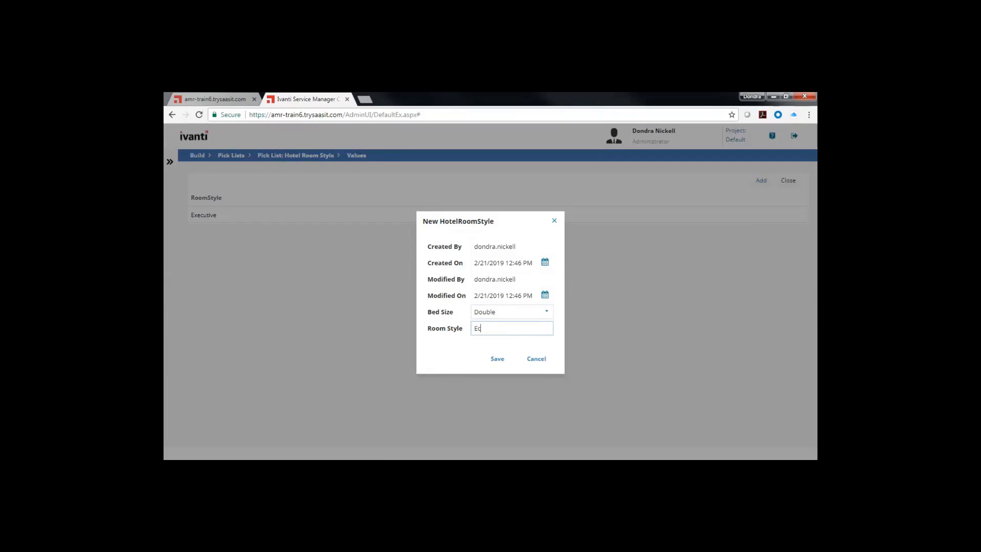
{"action": "type", "text": "nomy"}
{"action": "left_click", "coordinate": [499, 359]}
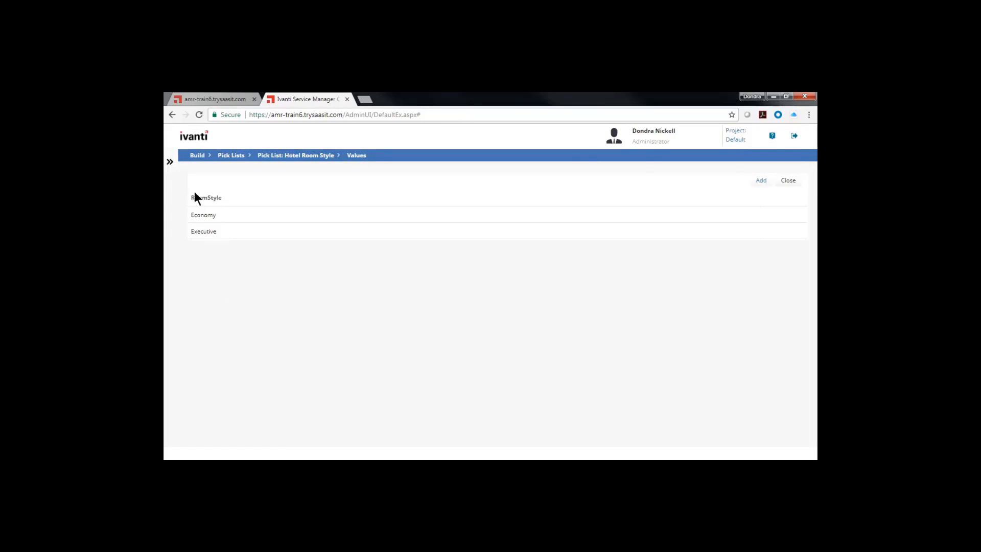
- Add a HotelRoomStyle record with bed size King and room style Executive, and save it
{"action": "left_click", "coordinate": [761, 182]}
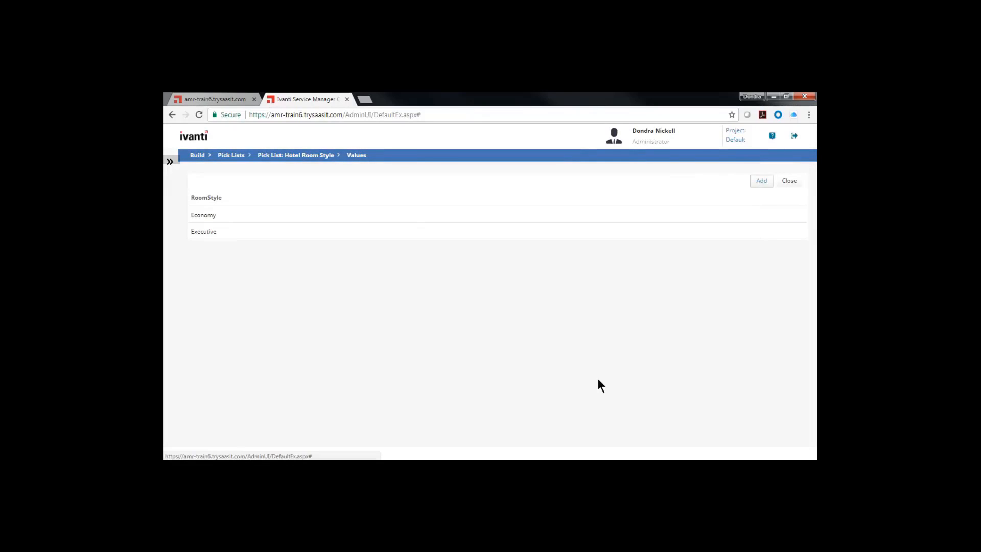
{"action": "left_click", "coordinate": [545, 315]}
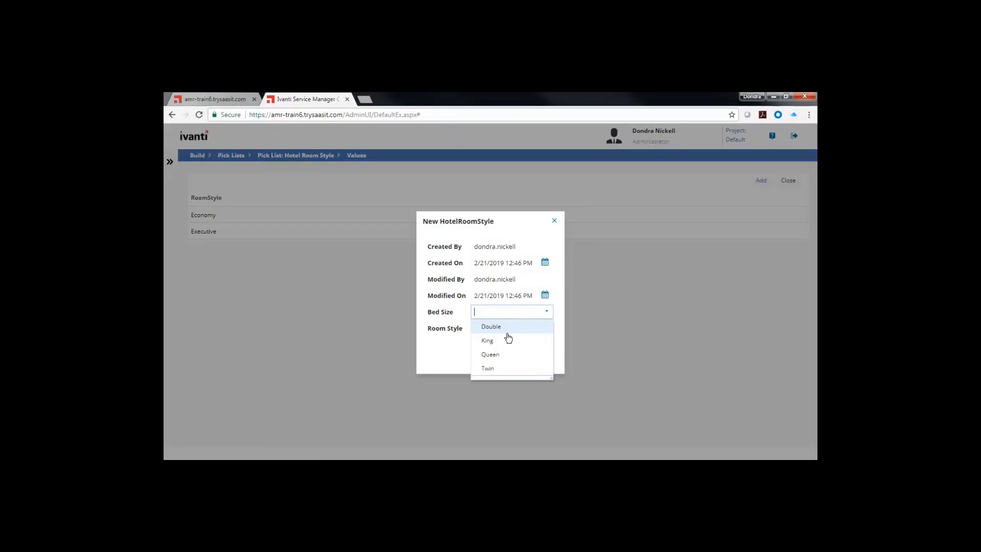
{"action": "left_click", "coordinate": [508, 338]}
{"action": "left_click", "coordinate": [510, 328]}
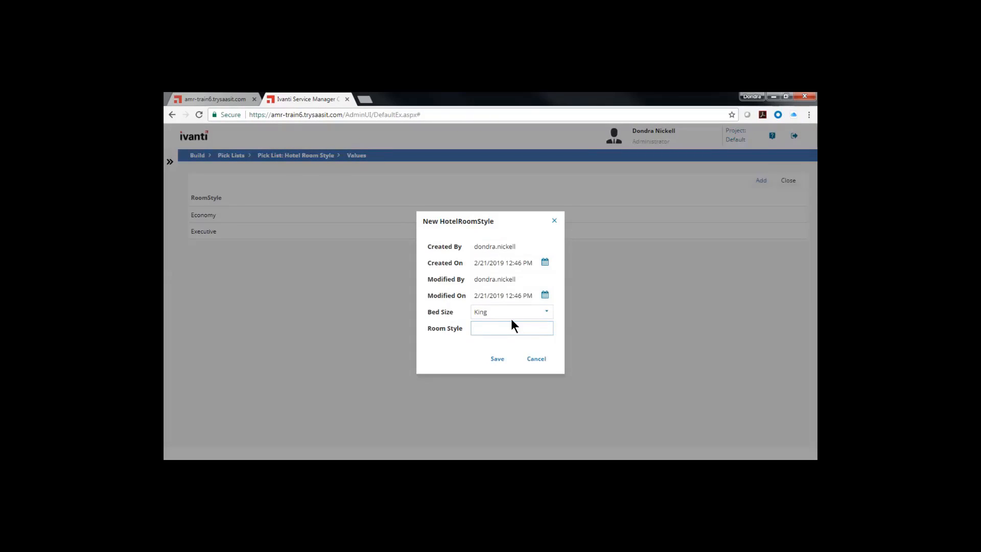
{"action": "type", "text": "Executive"}
{"action": "left_click", "coordinate": [501, 363]}
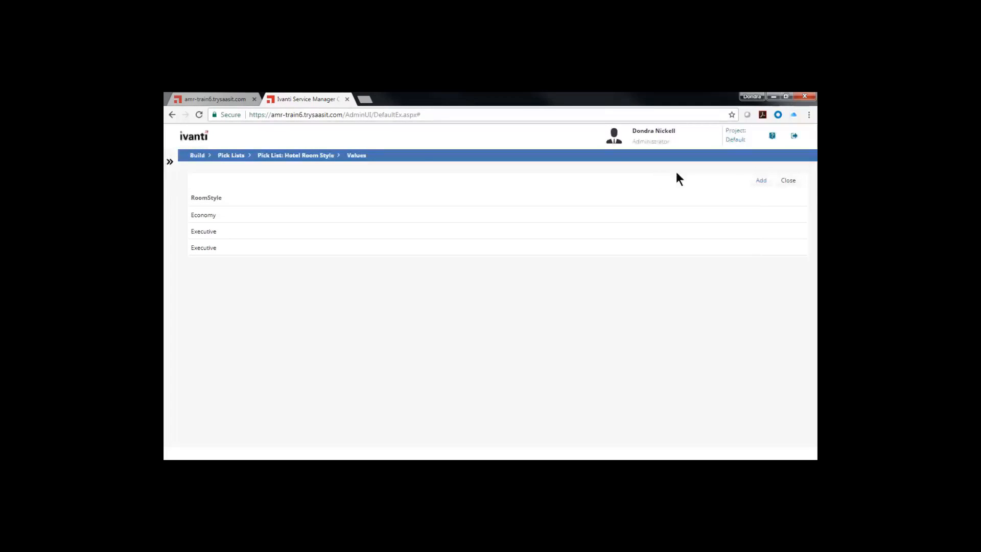
- Add a HotelRoomStyle record with bed size King and room style Suite, and save it
{"action": "left_click", "coordinate": [761, 181]}
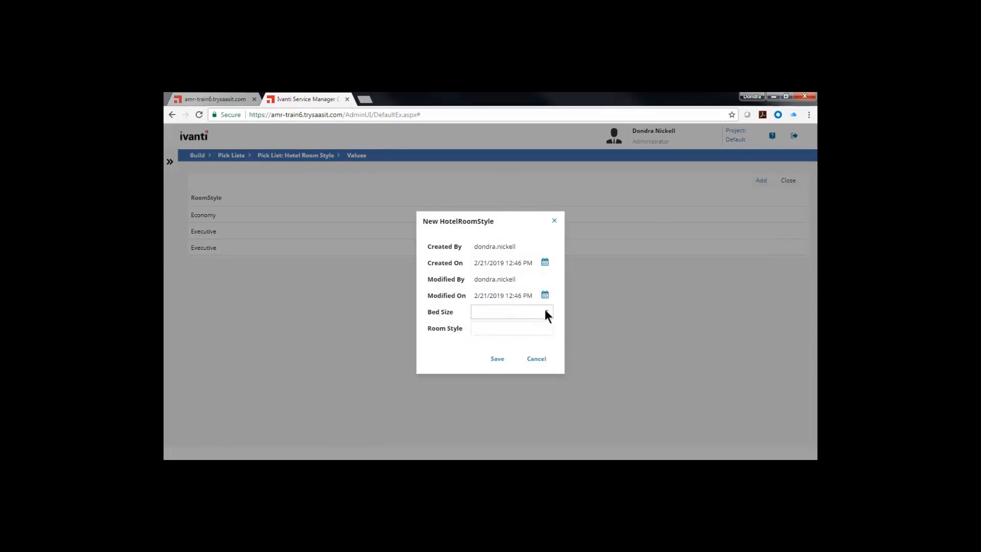
{"action": "left_click", "coordinate": [545, 312]}
{"action": "left_click", "coordinate": [492, 342]}
{"action": "left_click", "coordinate": [479, 324]}
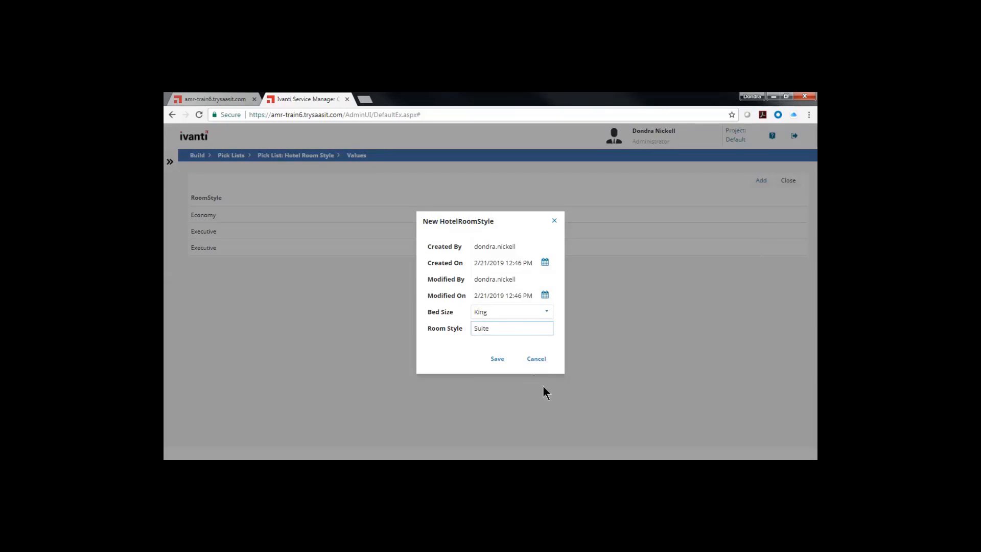
{"action": "left_click", "coordinate": [500, 364]}
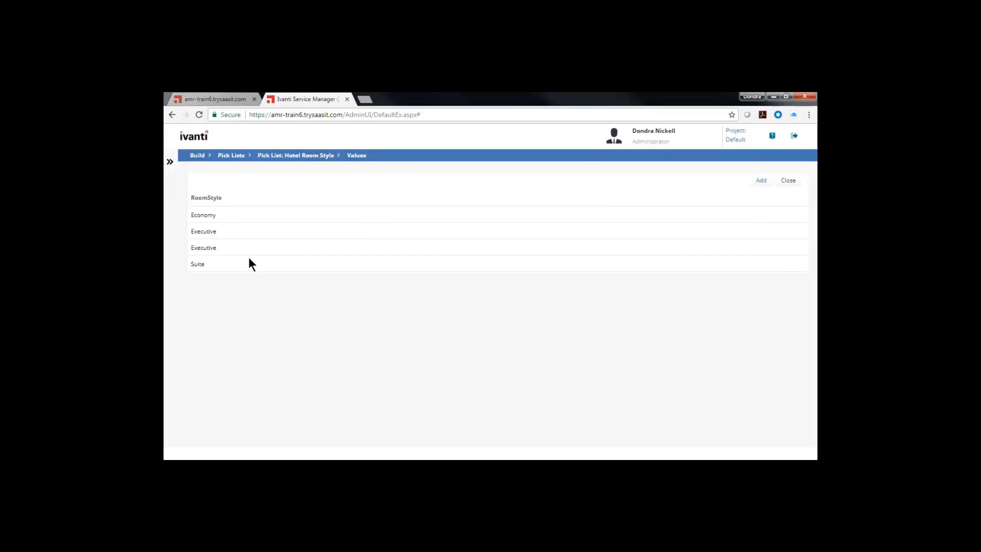
- Return the settings to their home page, and open Hotel Reservations in the main application under the Service Desk Analyst role
{"action": "left_click", "coordinate": [170, 163]}
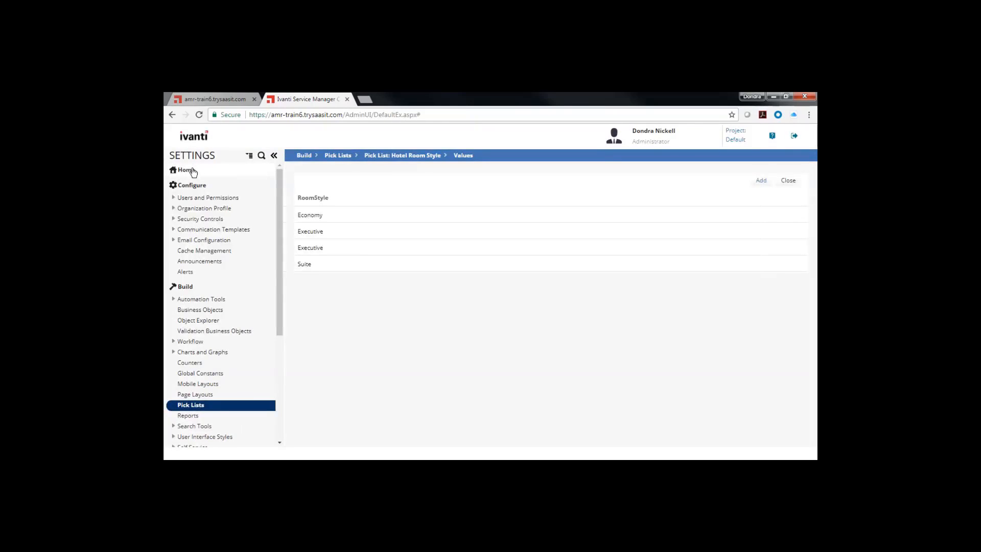
{"action": "left_click", "coordinate": [197, 170]}
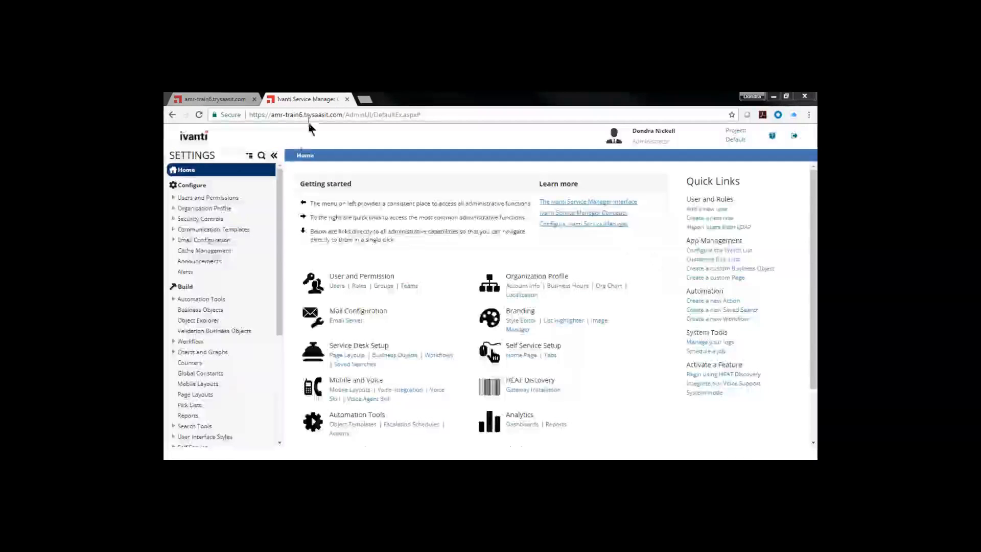
{"action": "left_click", "coordinate": [200, 98]}
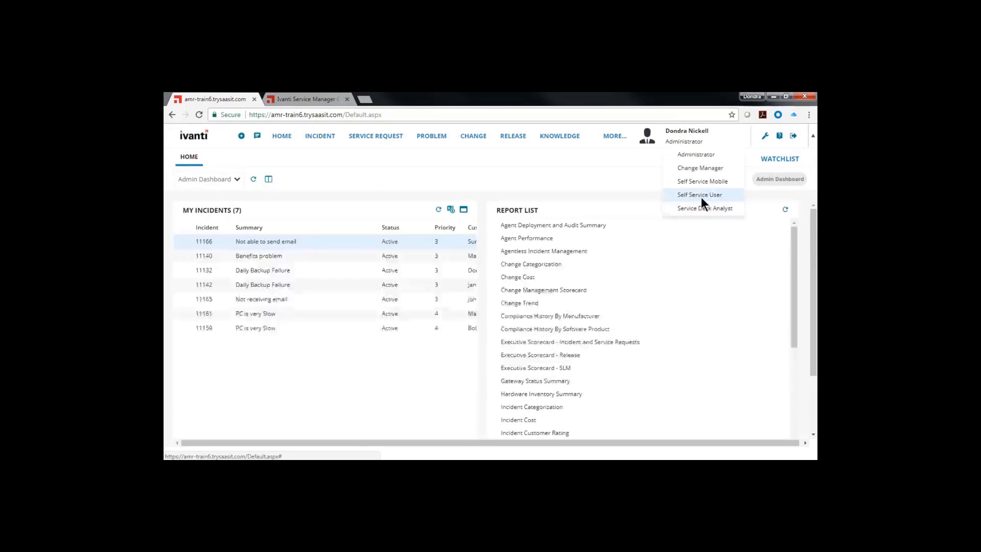
{"action": "left_click", "coordinate": [700, 211]}
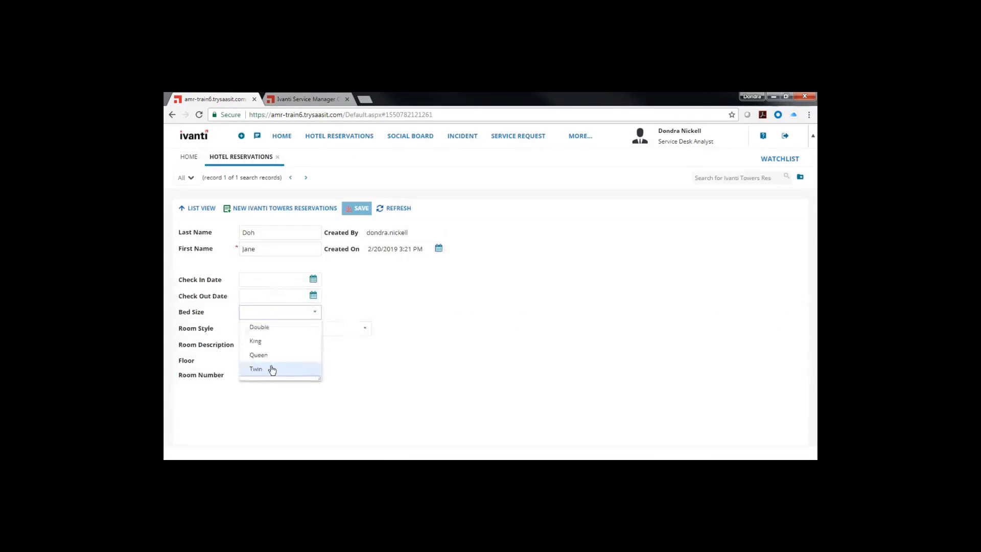
- Set the reservation's Bed Size to Twin and Room Style to Suite, and go back to the administration settings
{"action": "left_click", "coordinate": [272, 370]}
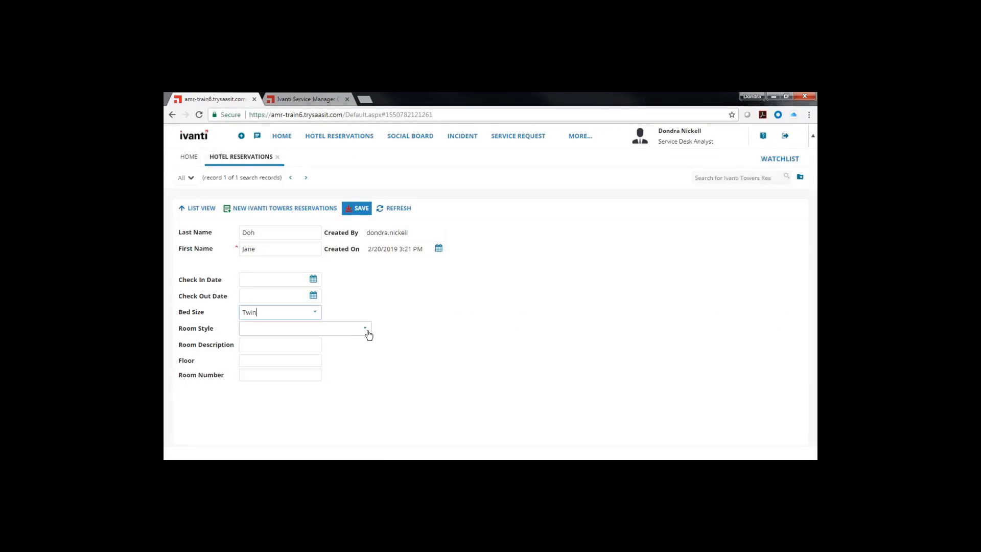
{"action": "left_click", "coordinate": [366, 331]}
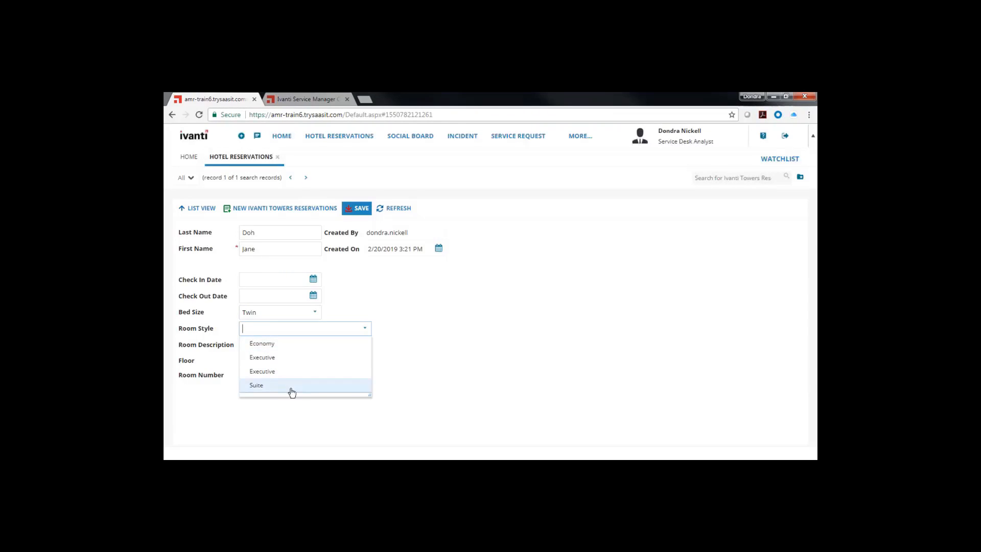
{"action": "left_click", "coordinate": [274, 385]}
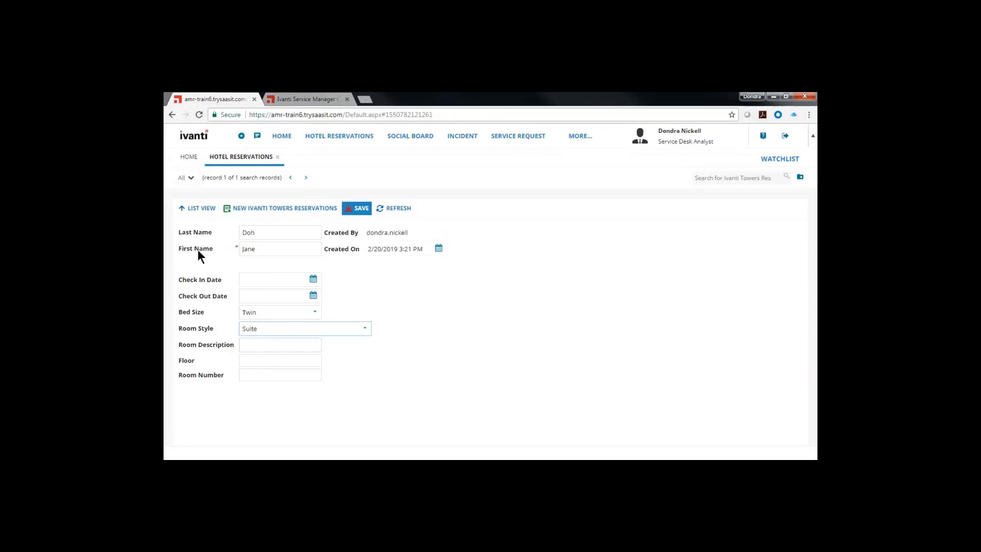
{"action": "left_click", "coordinate": [464, 296]}
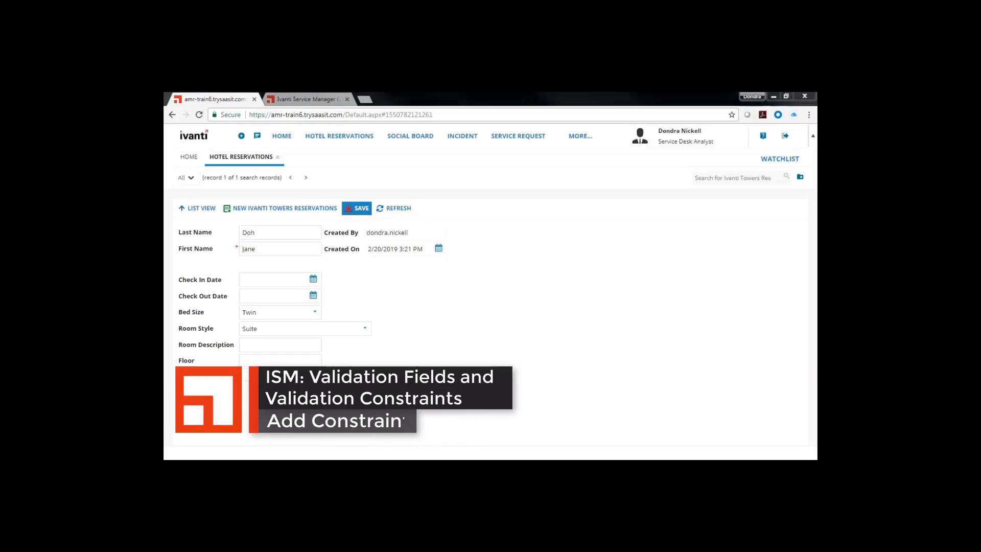
{"action": "key", "text": "ctrl+Tab"}
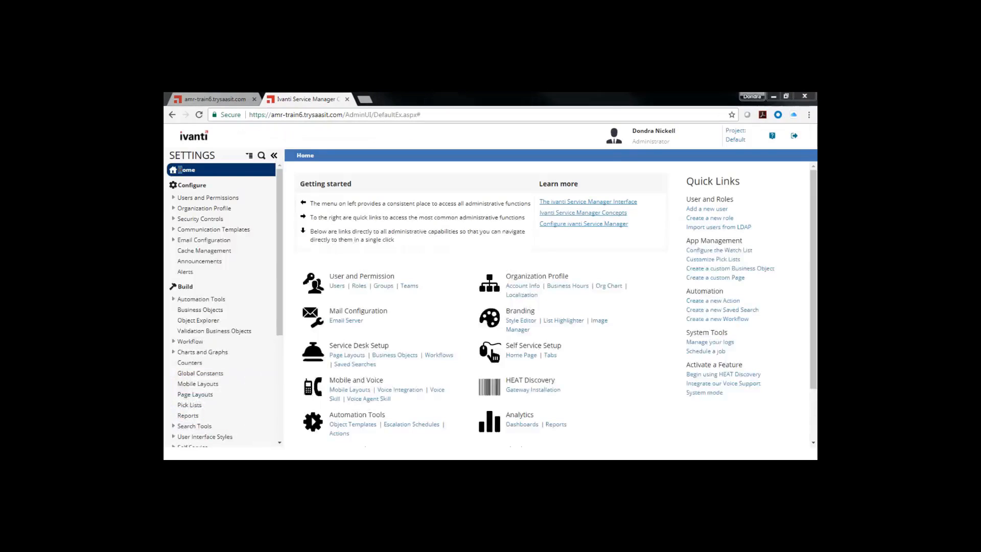